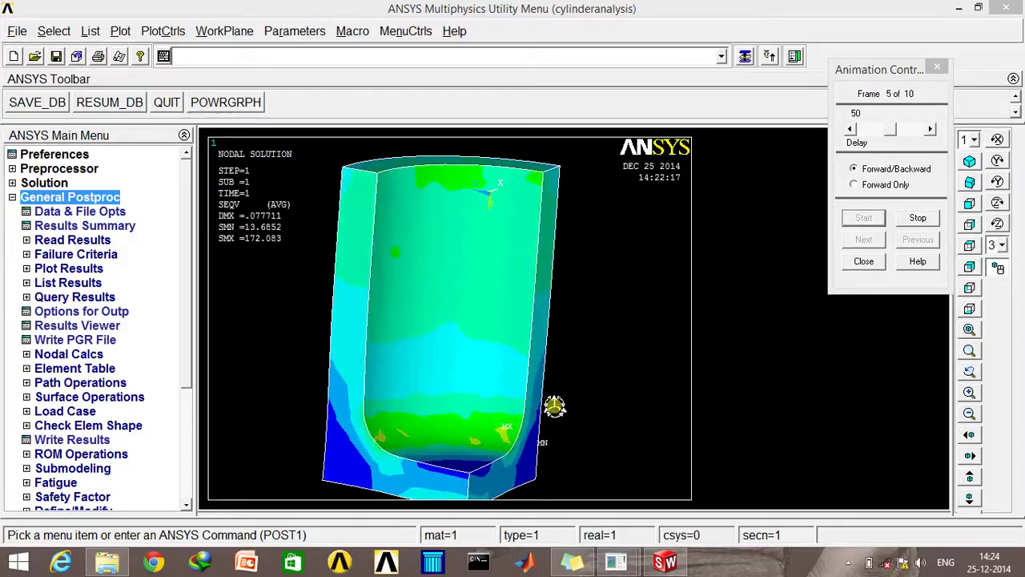
Stop the von Mises stress animation on its last frame.
{"action": "left_click", "coordinate": [918, 217]}
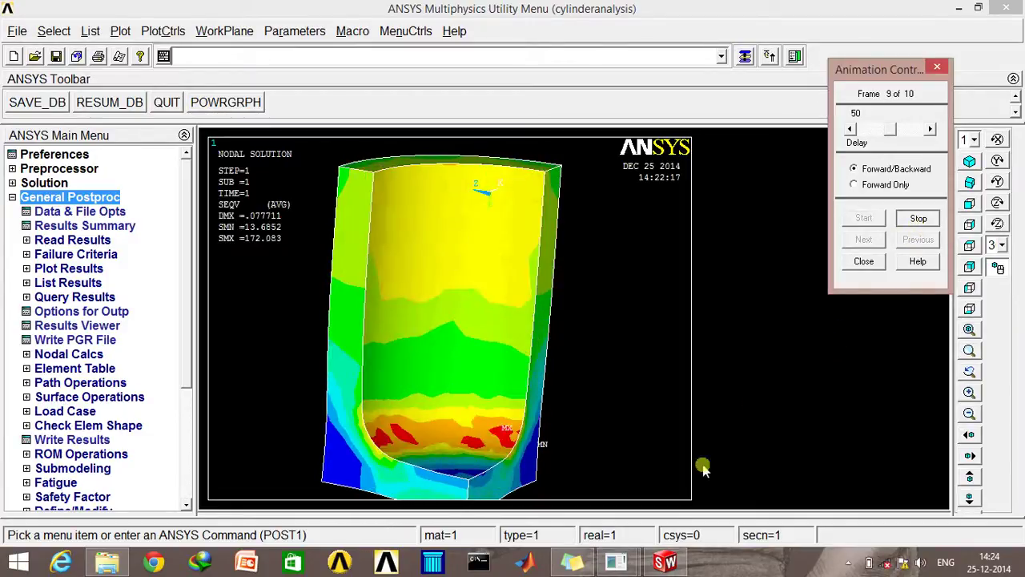
Bring up the SolidWorks cylinder part in Hidden Lines Visible display style.
{"action": "left_click", "coordinate": [665, 565]}
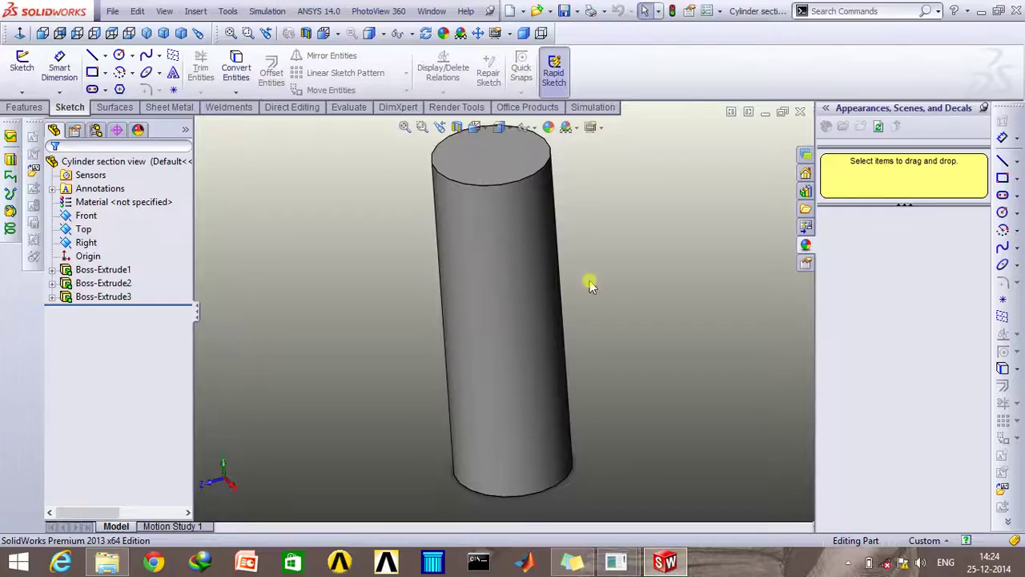
{"action": "left_click", "coordinate": [478, 133]}
{"action": "left_click", "coordinate": [499, 127]}
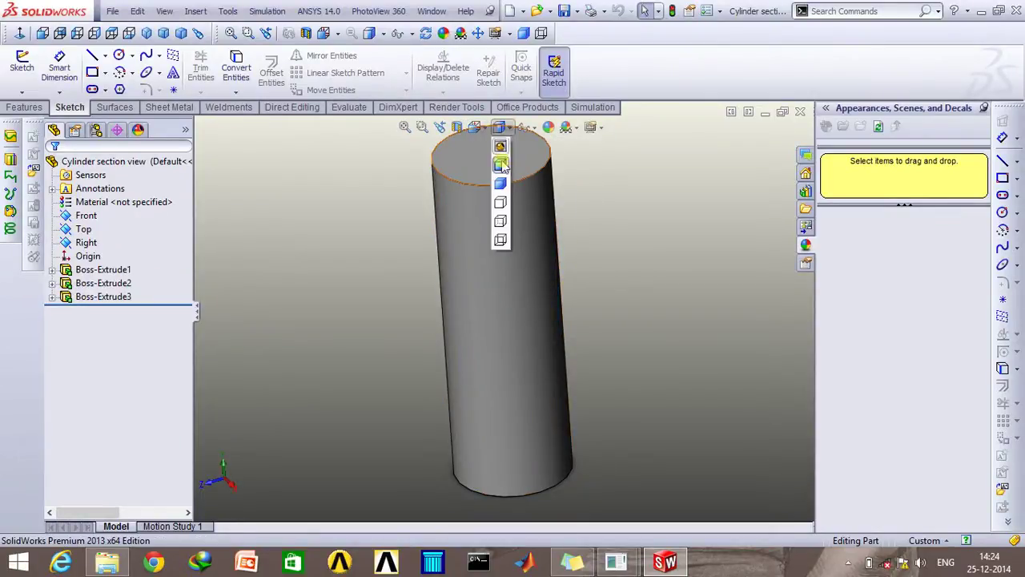
{"action": "left_click", "coordinate": [501, 222]}
{"action": "key", "text": "Up"}
{"action": "key", "text": "Up"}
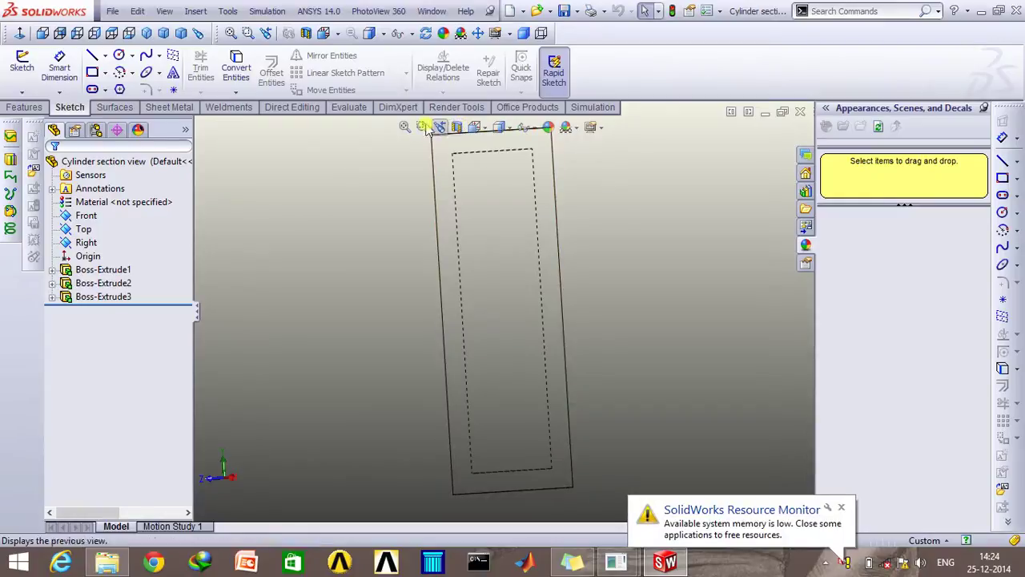
Cut the cylinder with a Front/Top section view, shown Shaded with Edges, and accept it.
{"action": "left_click", "coordinate": [457, 126]}
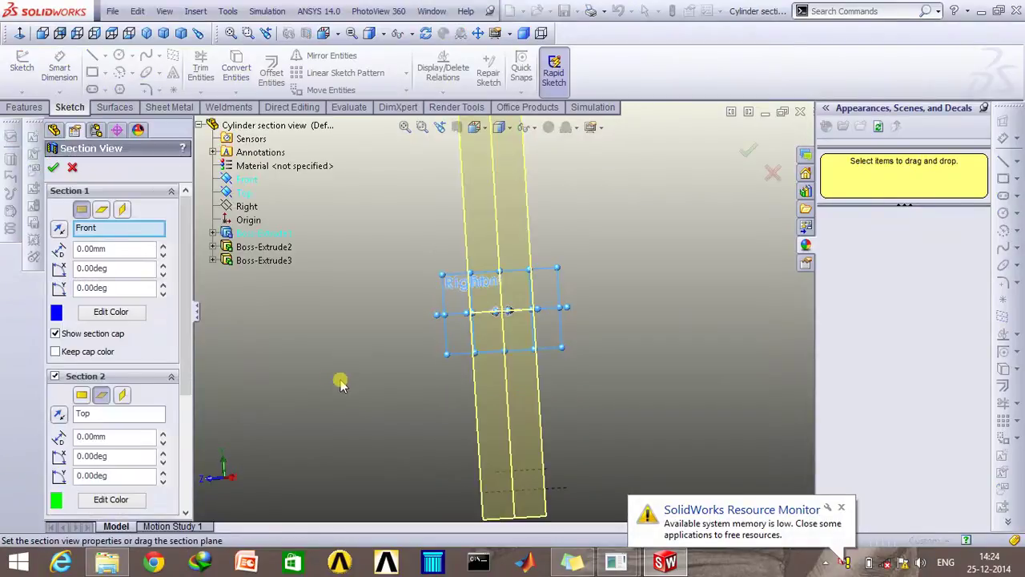
{"action": "key", "text": "Left"}
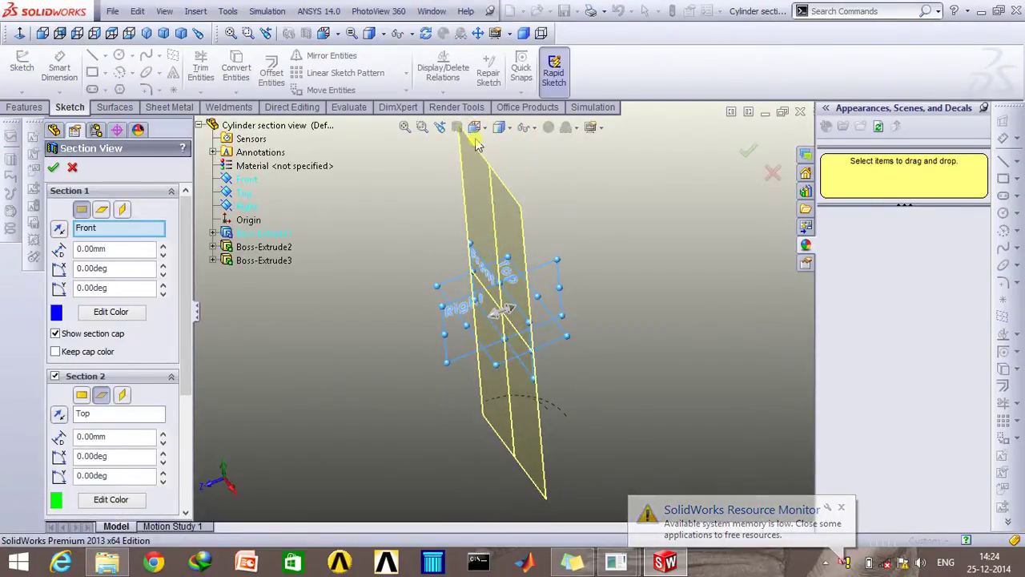
{"action": "left_click", "coordinate": [503, 129]}
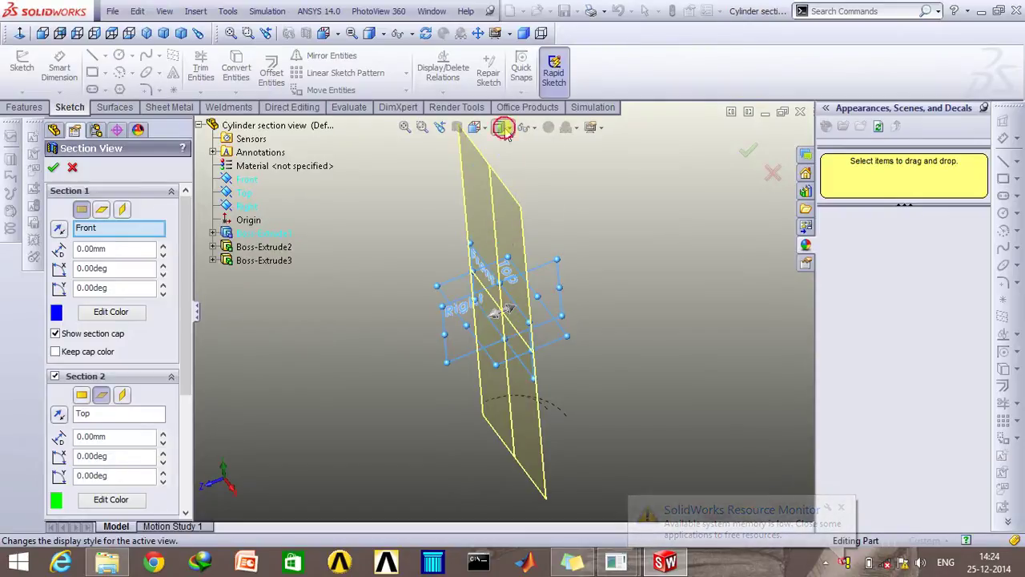
{"action": "left_click", "coordinate": [508, 170]}
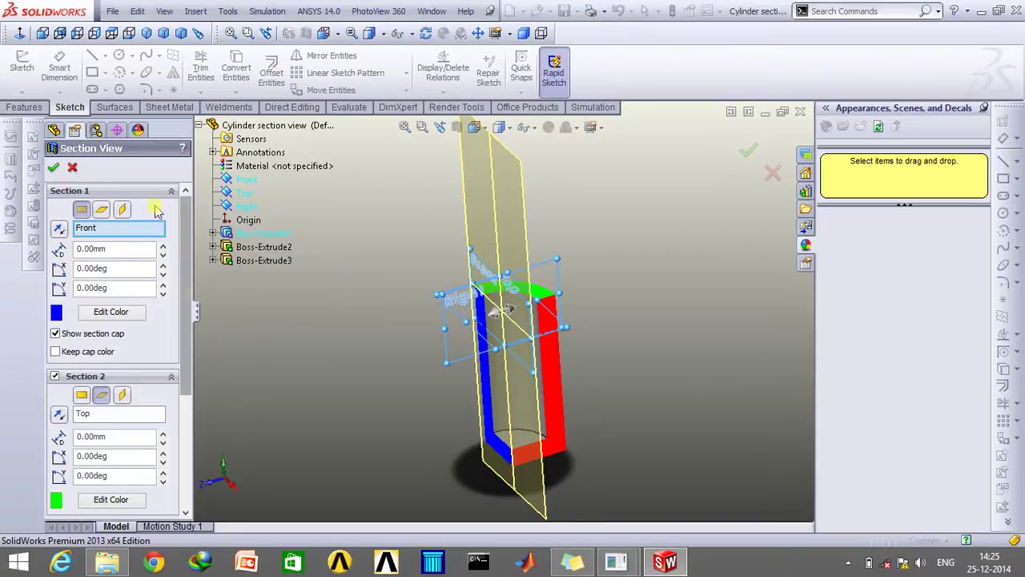
{"action": "left_click", "coordinate": [52, 167]}
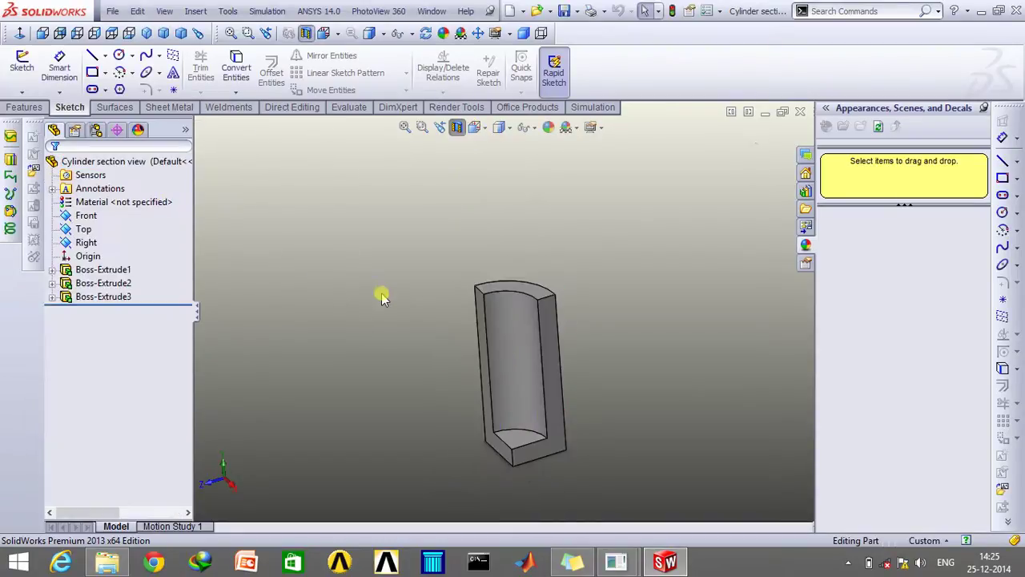
Start an IGES import with merging, solid creation and small-area deletion on, closing the keypoint warning.
{"action": "key", "text": "Left"}
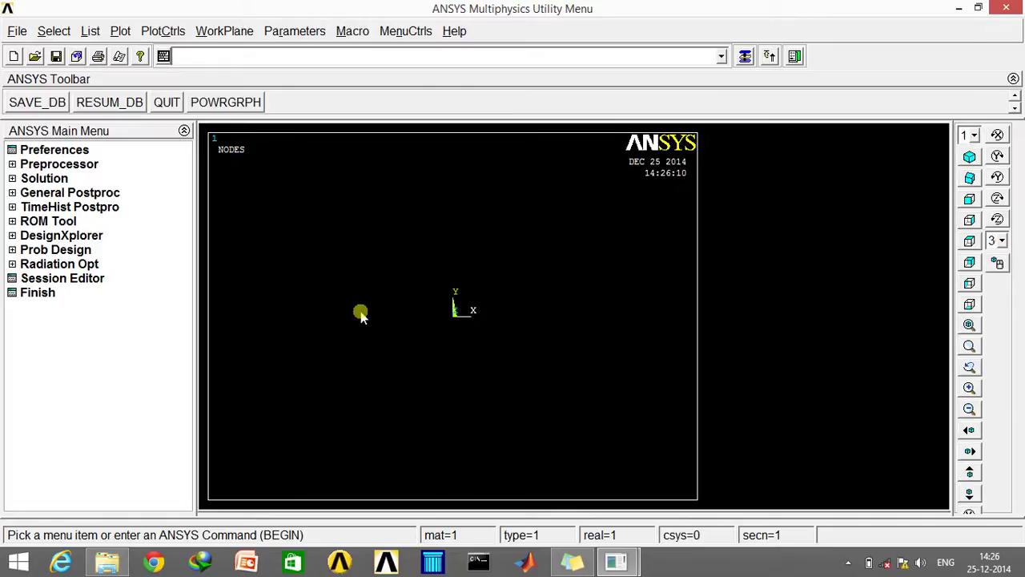
{"action": "left_click", "coordinate": [16, 33]}
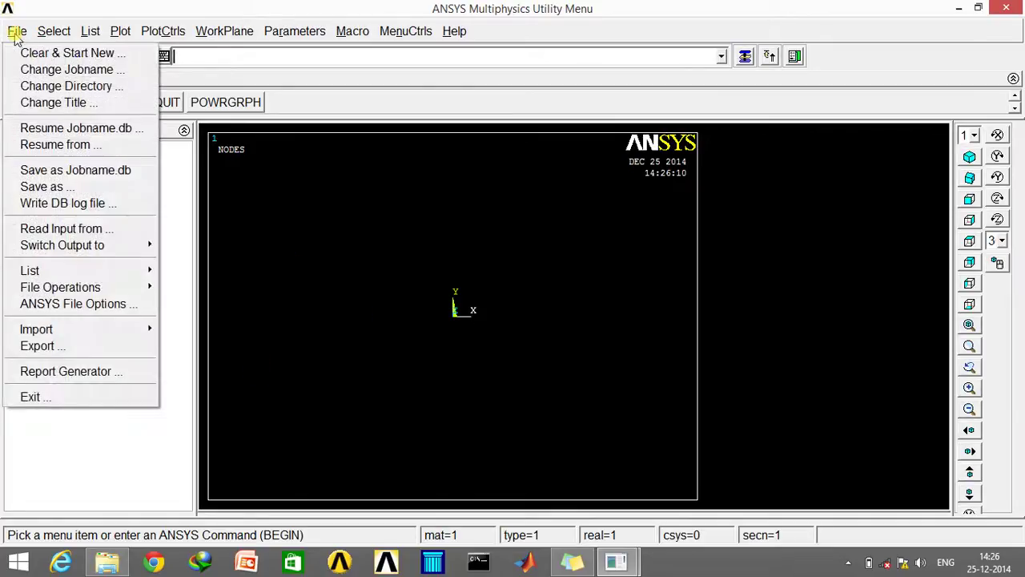
{"action": "mouse_move", "coordinate": [71, 335]}
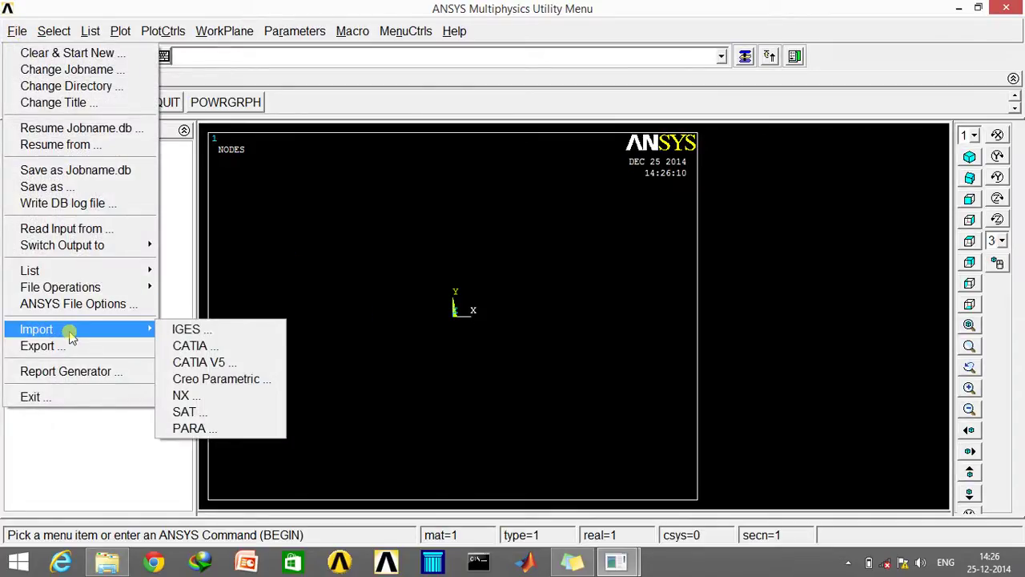
{"action": "left_click", "coordinate": [192, 330]}
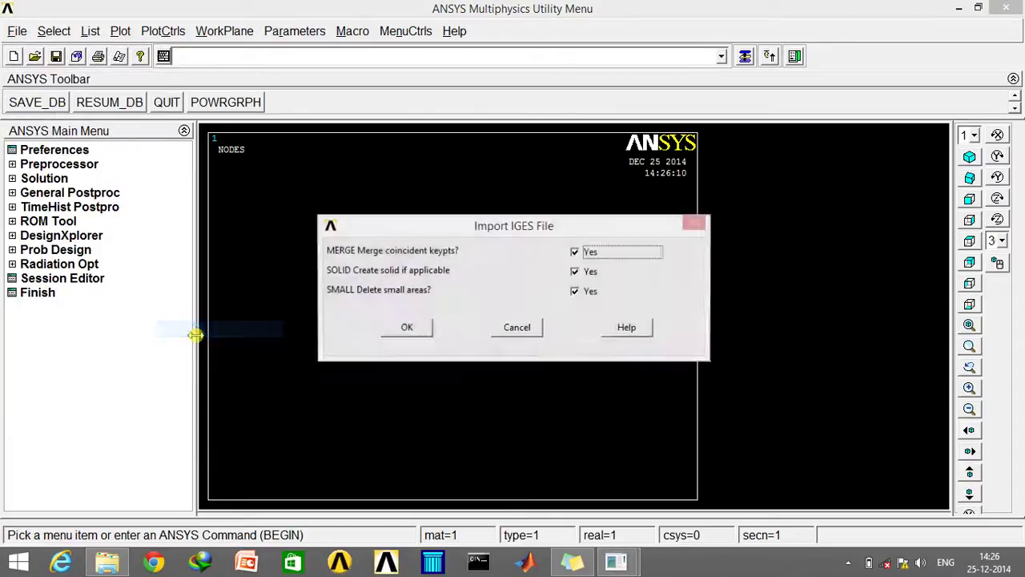
{"action": "left_click", "coordinate": [406, 330]}
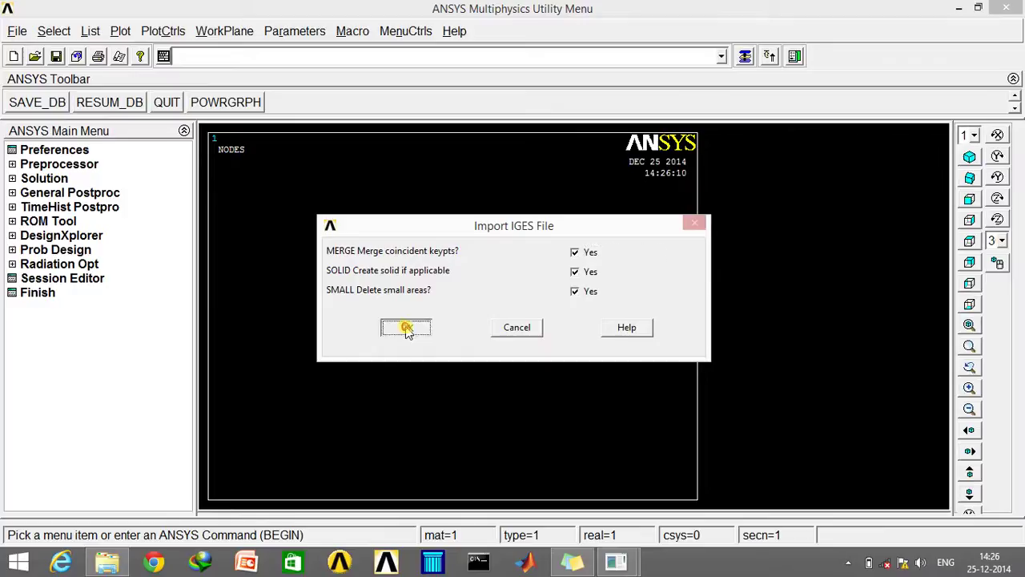
{"action": "left_click", "coordinate": [391, 331]}
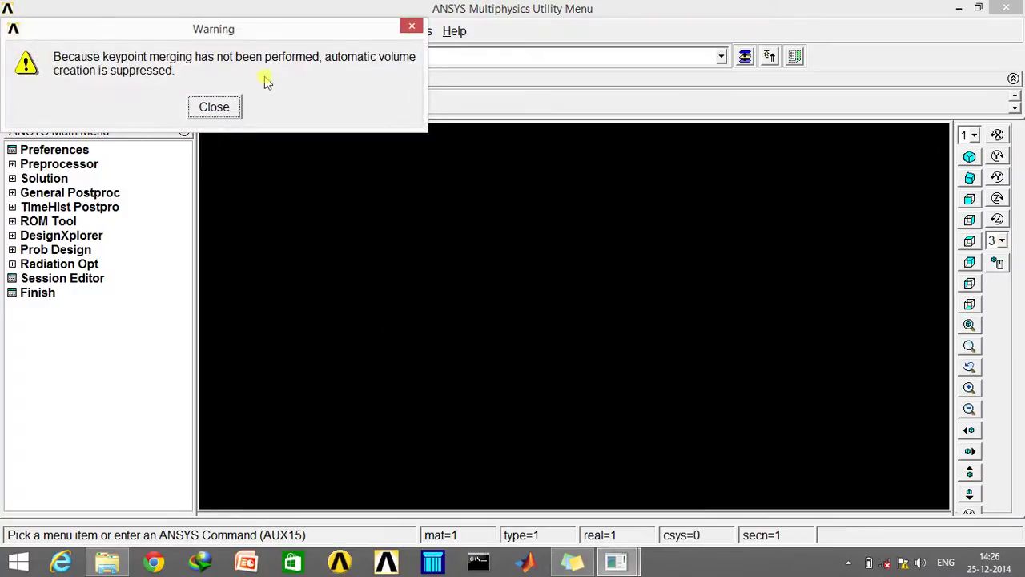
{"action": "left_click", "coordinate": [411, 27]}
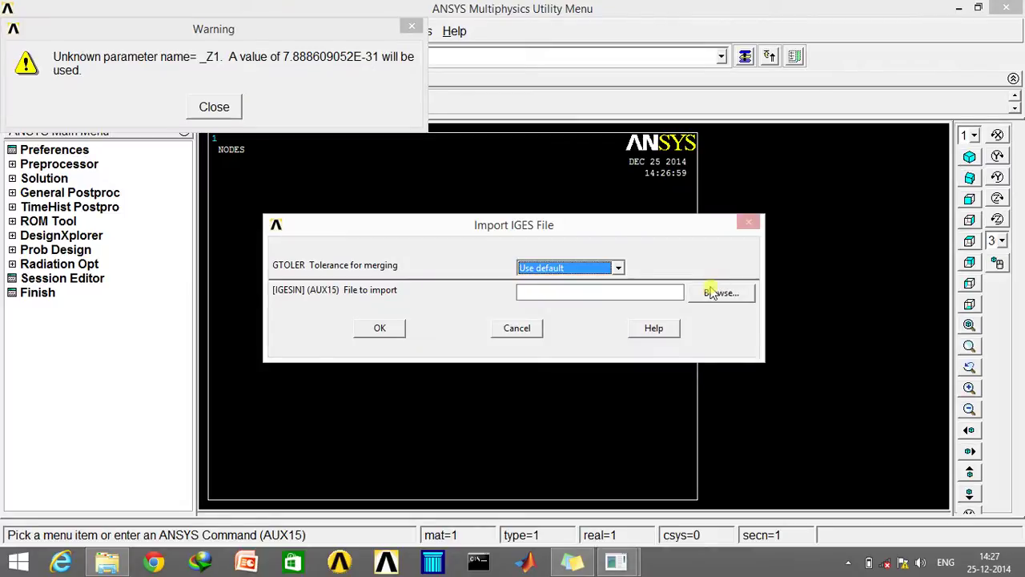
Import 'Cylinder one eighth.igs' from IITD > sem 5 > MEL735 > Ansys > Ass 4 FEM.
{"action": "left_click", "coordinate": [716, 293]}
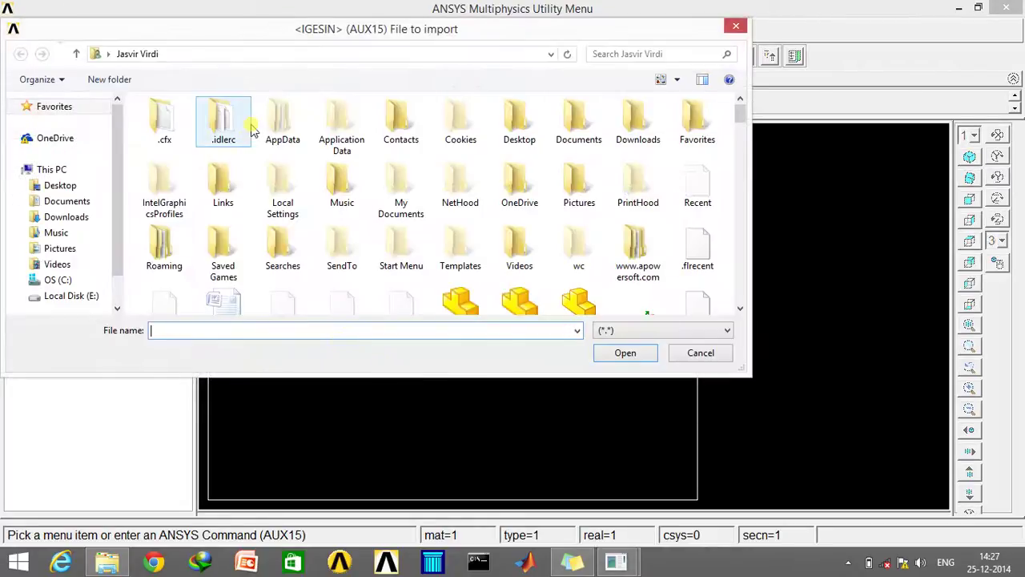
{"action": "left_click", "coordinate": [108, 55]}
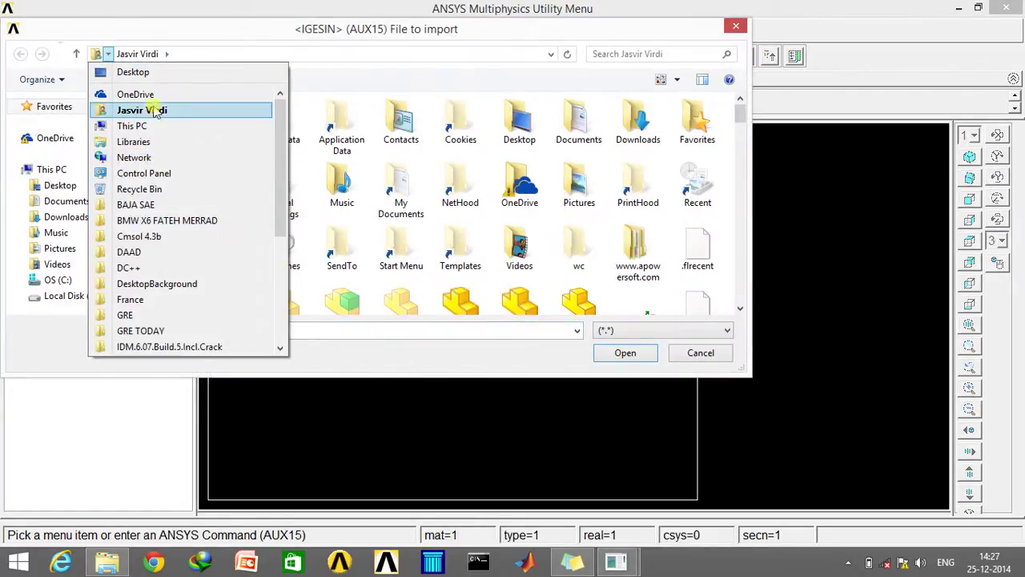
{"action": "left_click_drag", "start_coordinate": [283, 194], "coordinate": [281, 263]}
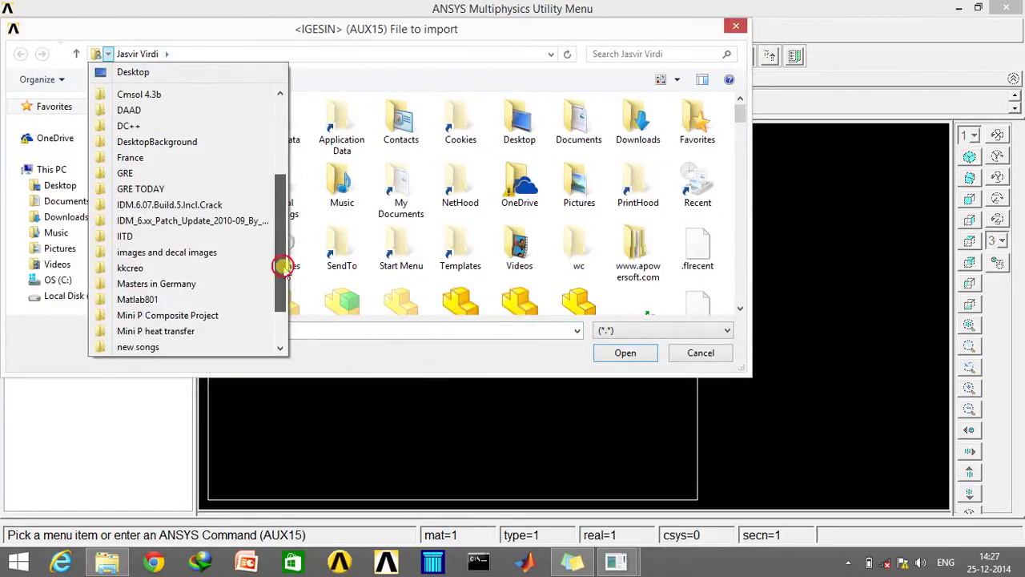
{"action": "left_click", "coordinate": [157, 238]}
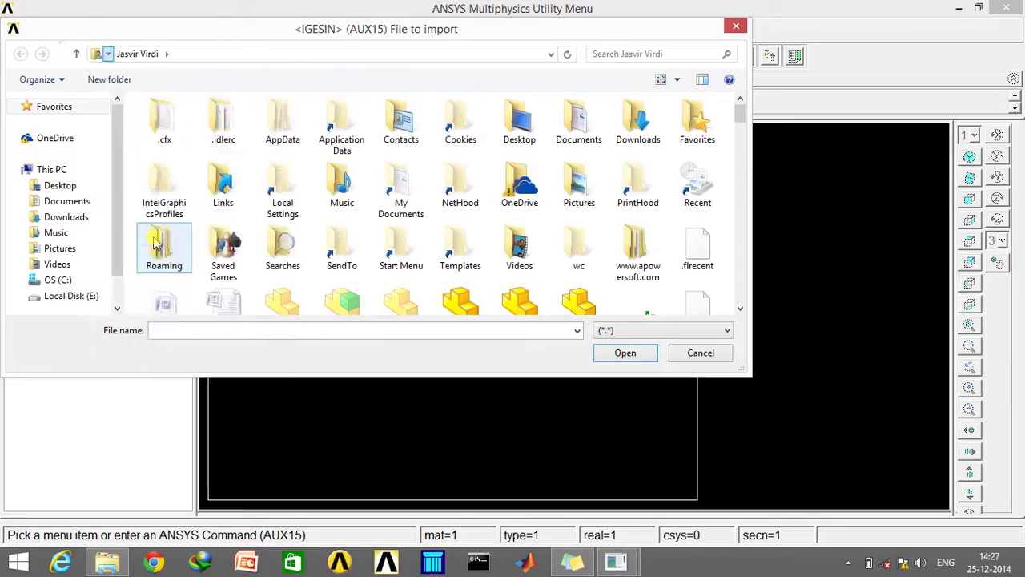
{"action": "double_click", "coordinate": [513, 136]}
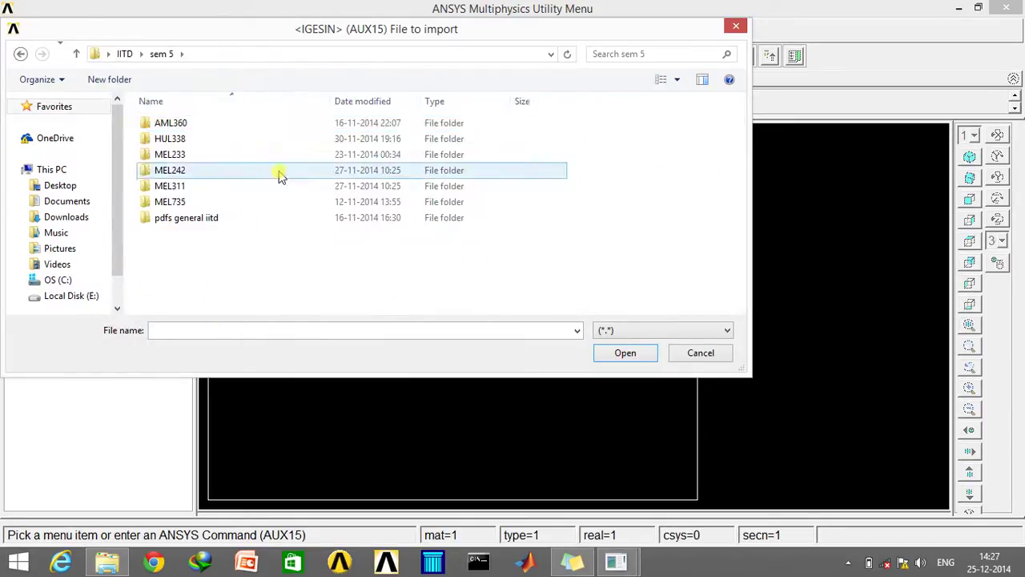
{"action": "double_click", "coordinate": [232, 201]}
{"action": "double_click", "coordinate": [173, 123]}
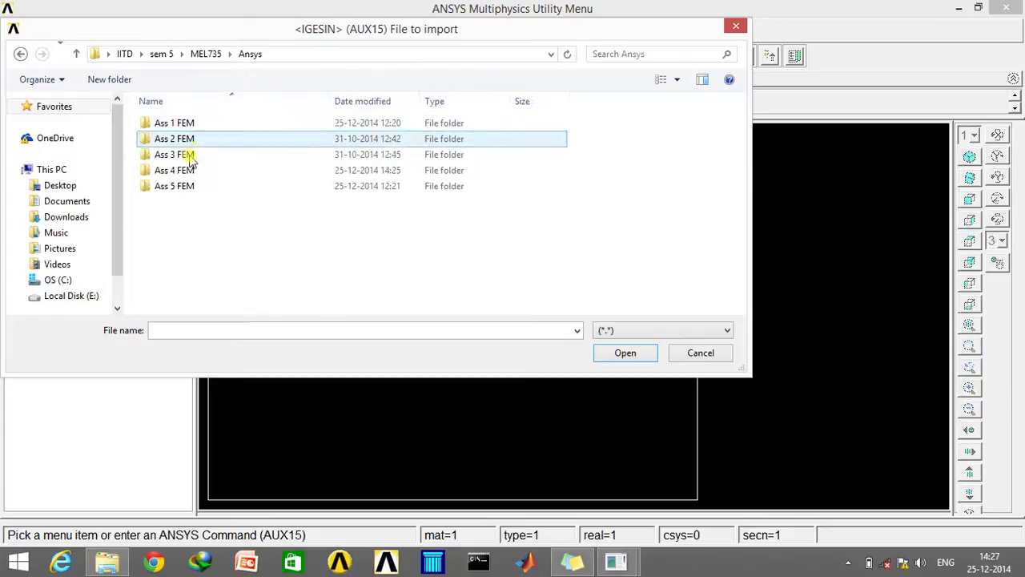
{"action": "double_click", "coordinate": [184, 169]}
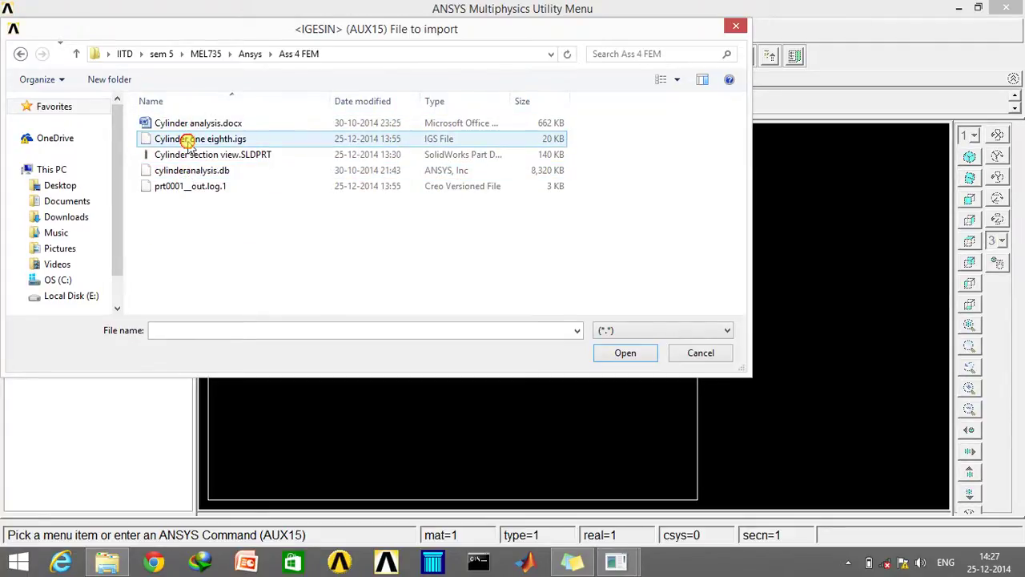
{"action": "left_click", "coordinate": [188, 140]}
{"action": "left_click", "coordinate": [622, 352]}
{"action": "left_click", "coordinate": [382, 329]}
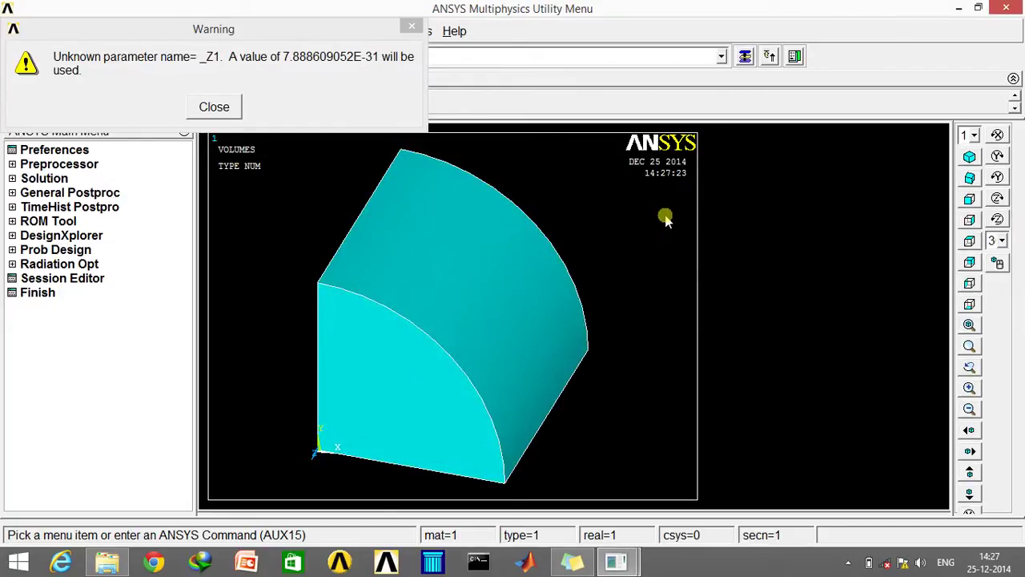
Toggle wireframe, rotate the volume to show its inner face, and close the parameter warning.
{"action": "left_click", "coordinate": [997, 263]}
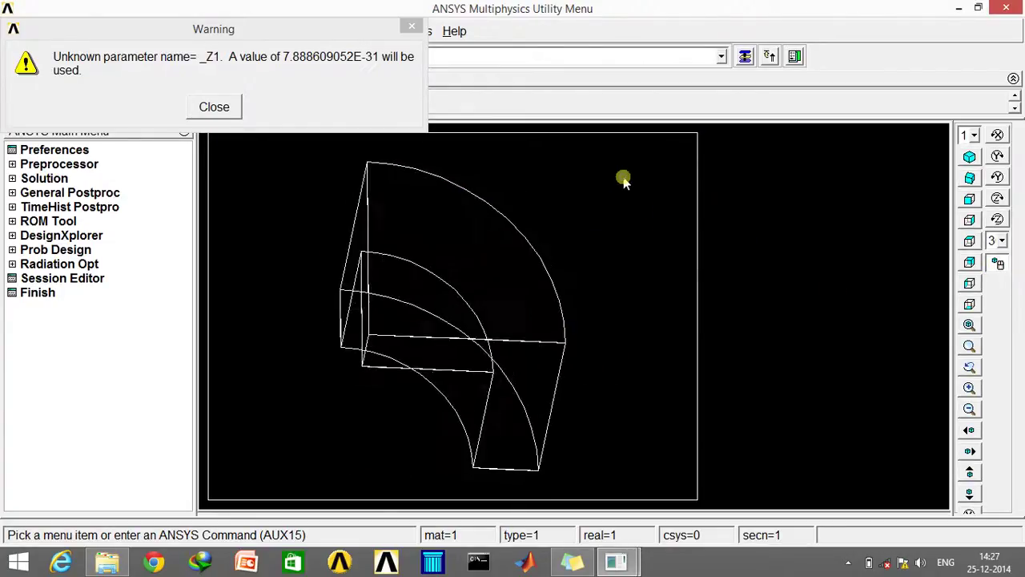
{"action": "mouse_move", "coordinate": [624, 181]}
{"action": "right_mouse_down", "text": "ctrl"}
{"action": "mouse_move", "coordinate": [527, 267]}
{"action": "mouse_move", "coordinate": [442, 377]}
{"action": "mouse_move", "coordinate": [460, 144]}
{"action": "mouse_move", "coordinate": [510, 155]}
{"action": "mouse_move", "coordinate": [422, 294]}
{"action": "mouse_move", "coordinate": [559, 295]}
{"action": "mouse_move", "coordinate": [611, 369]}
{"action": "mouse_move", "coordinate": [560, 336]}
{"action": "right_mouse_up", "text": "ctrl"}
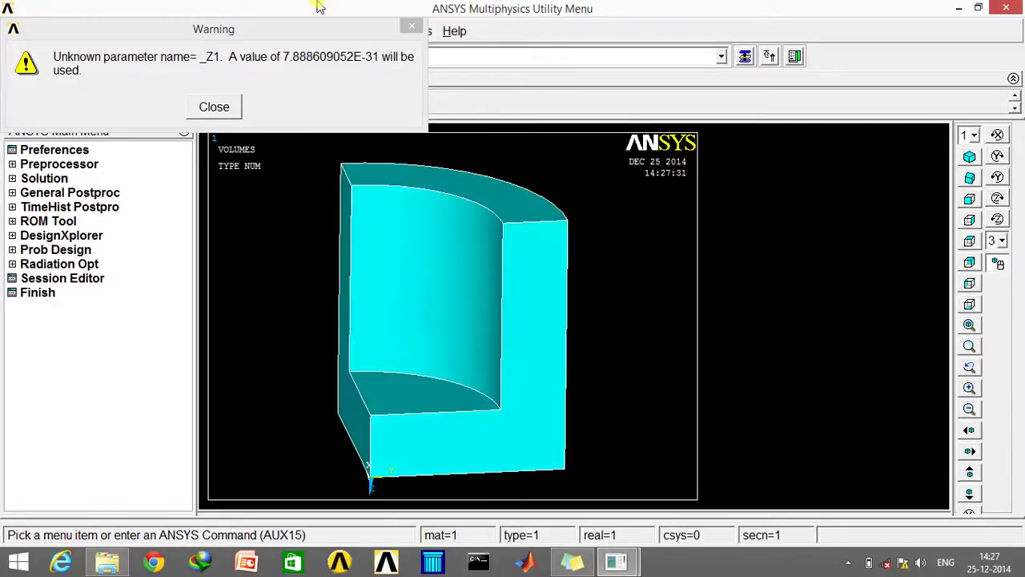
{"action": "left_click", "coordinate": [211, 110]}
Filter the GUI preferences to Structural only.
{"action": "left_click", "coordinate": [64, 152]}
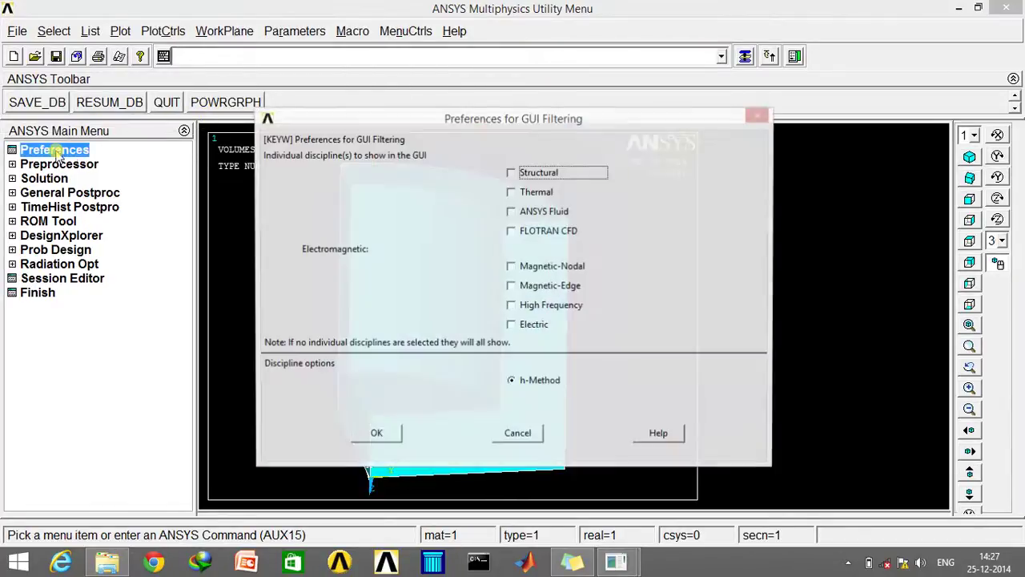
{"action": "left_click", "coordinate": [510, 173]}
{"action": "left_click", "coordinate": [366, 437]}
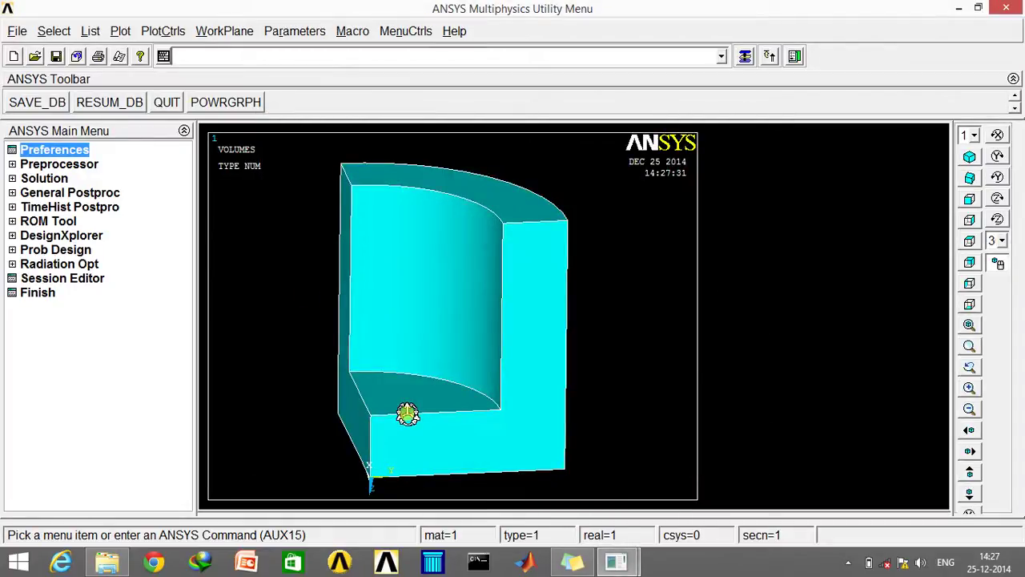
Add element type 1 as Solid Tet 4 node 285 (SOLID285).
{"action": "left_click", "coordinate": [12, 165]}
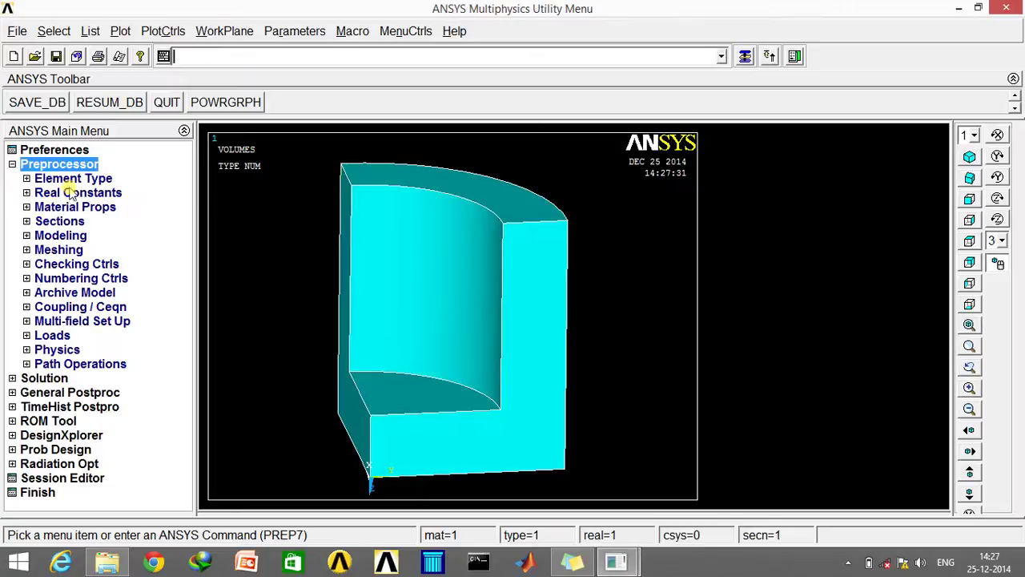
{"action": "left_click", "coordinate": [73, 178]}
{"action": "left_click", "coordinate": [94, 193]}
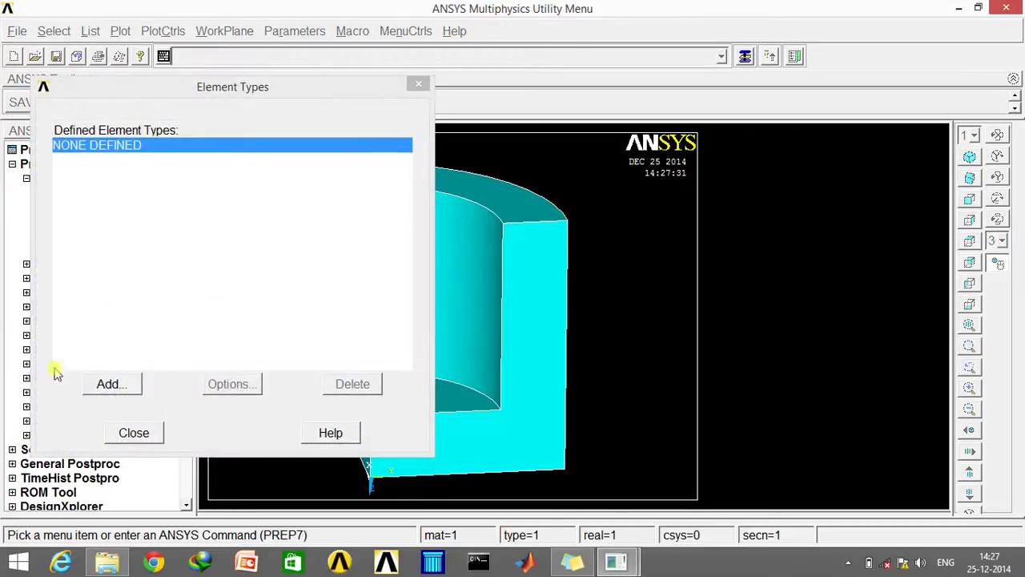
{"action": "left_click", "coordinate": [104, 385]}
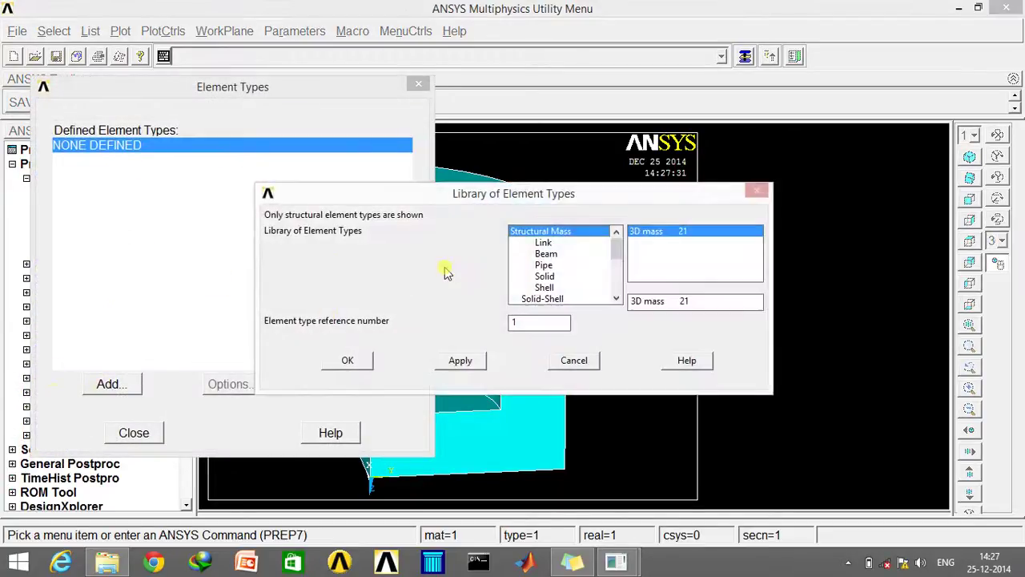
{"action": "left_click", "coordinate": [548, 276]}
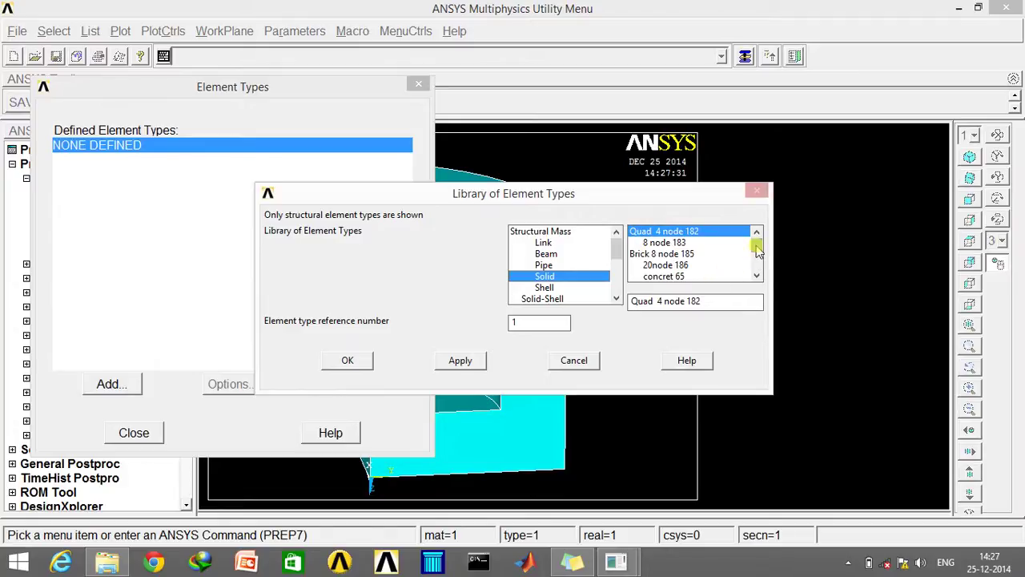
{"action": "left_click_drag", "start_coordinate": [758, 252], "coordinate": [759, 260]}
{"action": "left_click", "coordinate": [673, 265]}
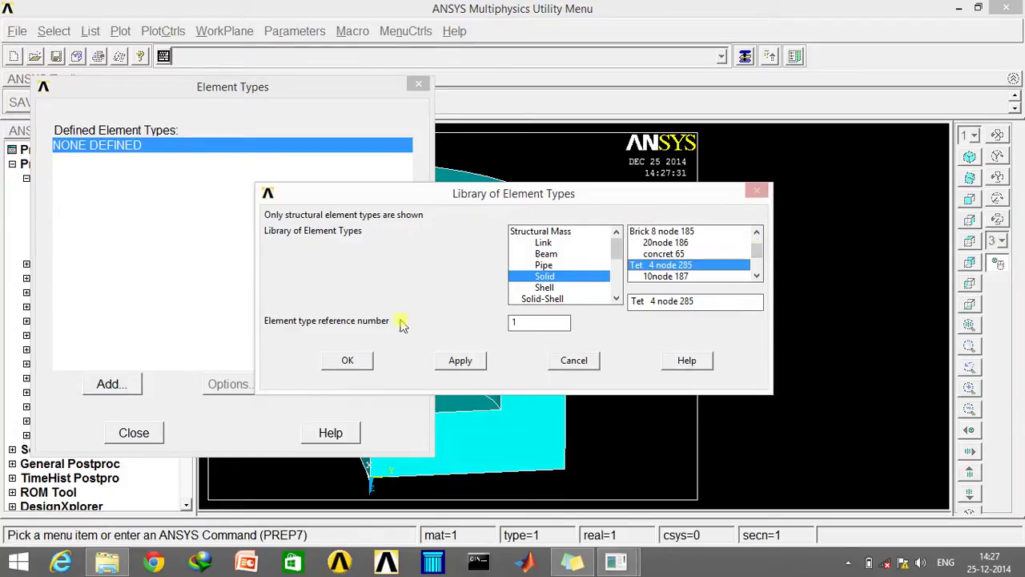
{"action": "left_click", "coordinate": [348, 360]}
{"action": "left_click", "coordinate": [146, 434]}
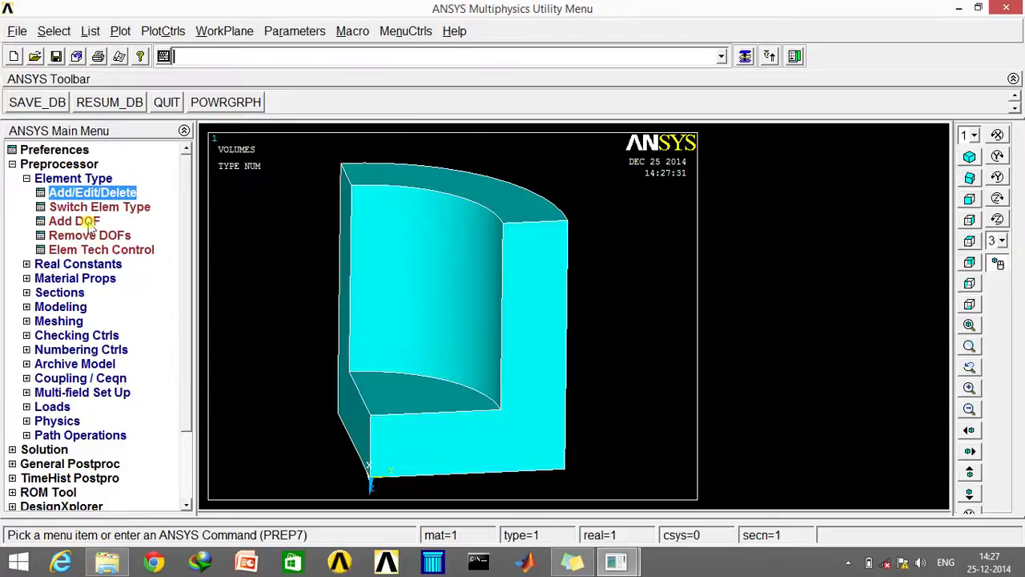
Give material 1 Linear Isotropic properties with EX 2e5 and PRXY 0.3.
{"action": "left_click", "coordinate": [27, 178]}
{"action": "left_click", "coordinate": [46, 207]}
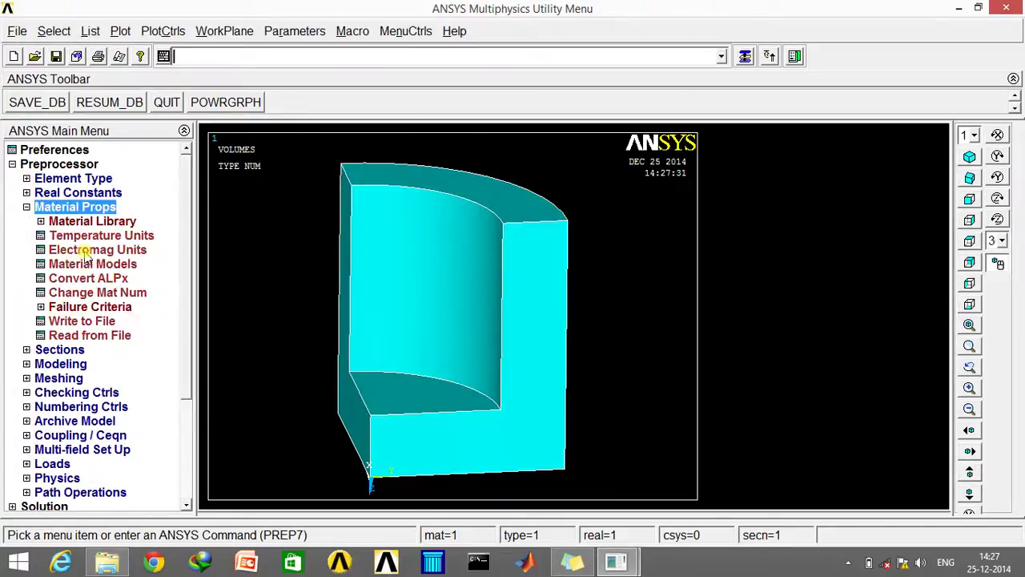
{"action": "left_click", "coordinate": [80, 263]}
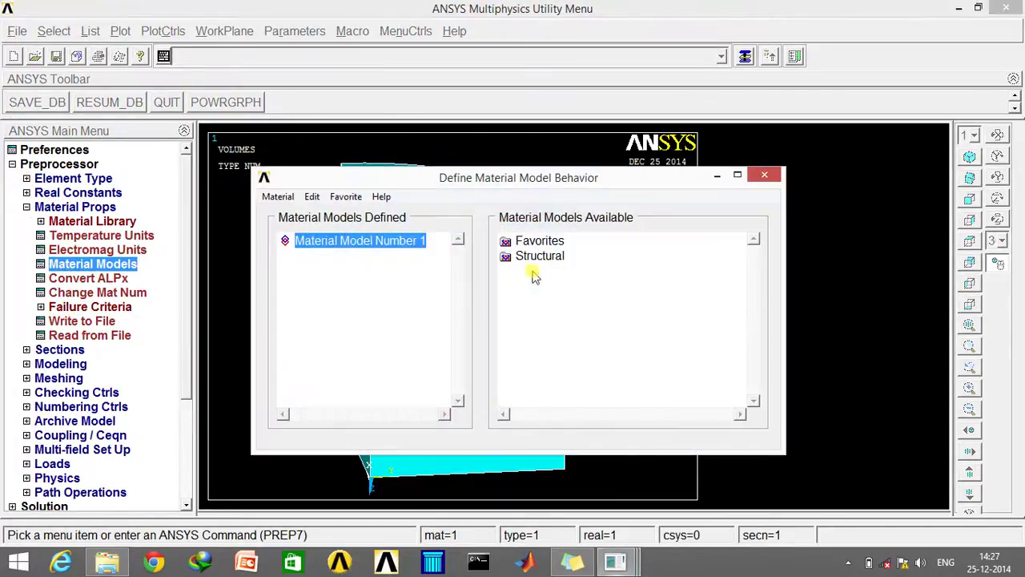
{"action": "double_click", "coordinate": [525, 241]}
{"action": "double_click", "coordinate": [570, 256]}
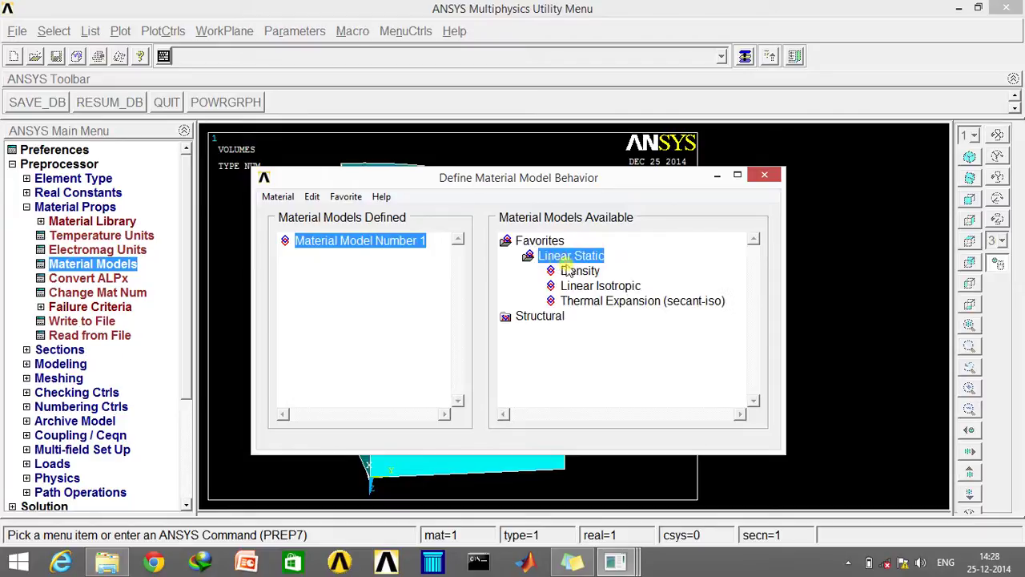
{"action": "double_click", "coordinate": [567, 272]}
{"action": "key", "text": "Escape"}
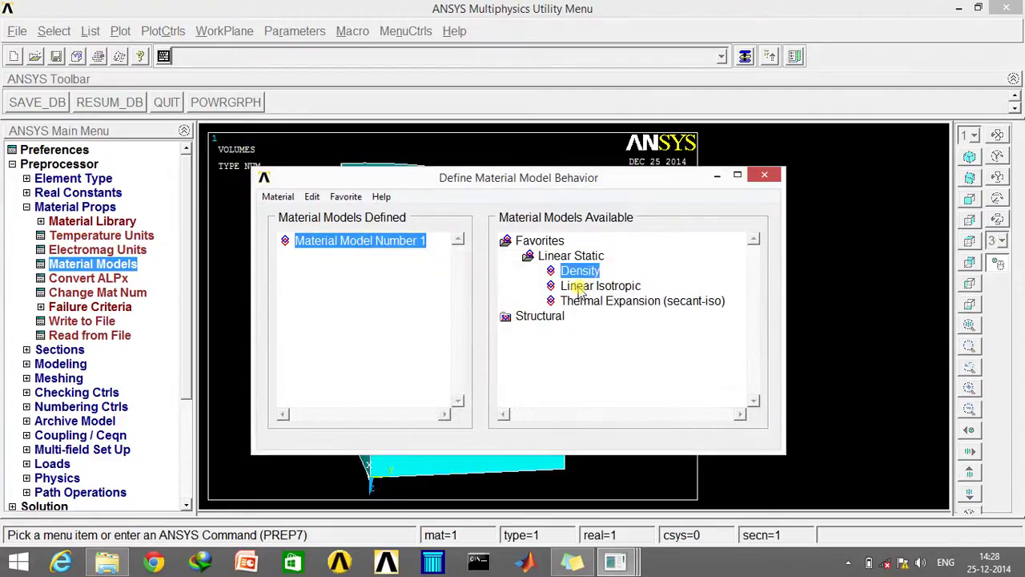
{"action": "double_click", "coordinate": [578, 287]}
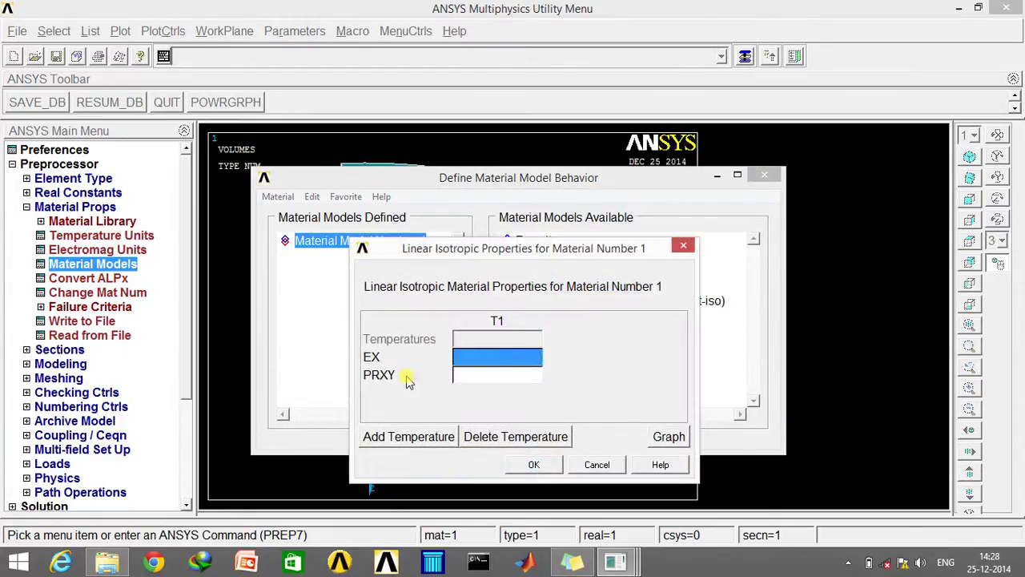
{"action": "type", "text": "2e5"}
{"action": "key", "text": "Tab"}
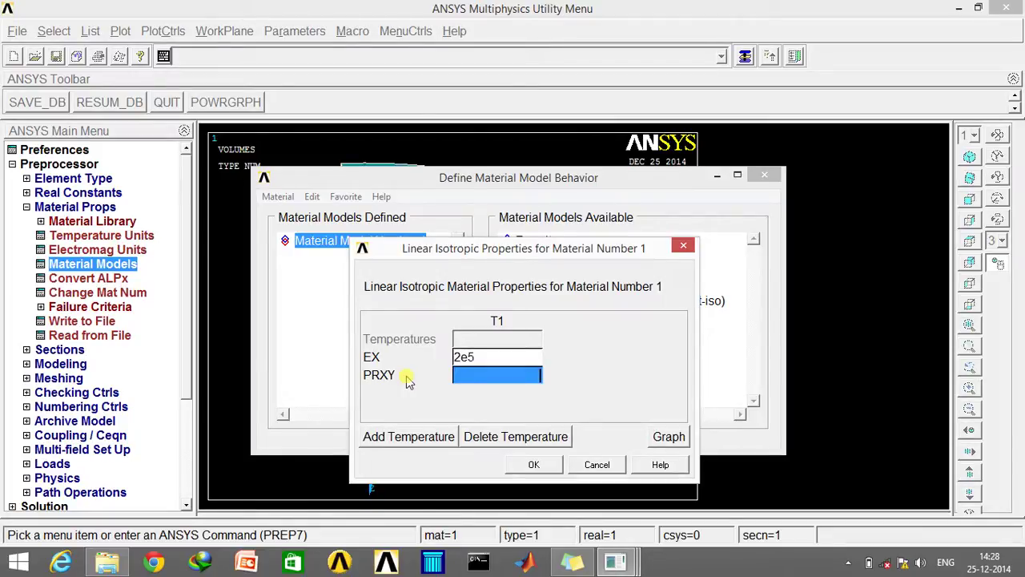
{"action": "type", "text": "0.3"}
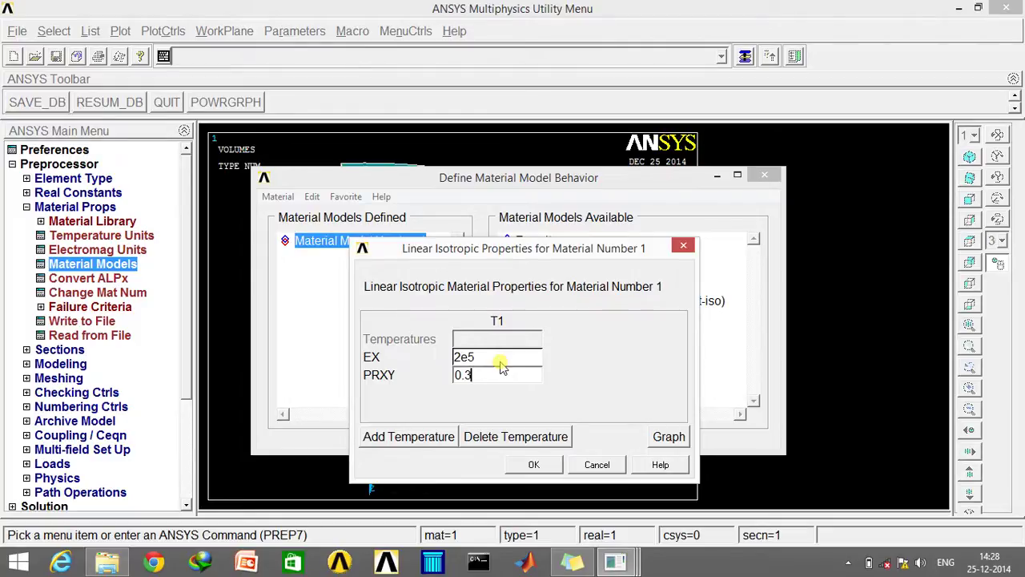
{"action": "left_click", "coordinate": [534, 466]}
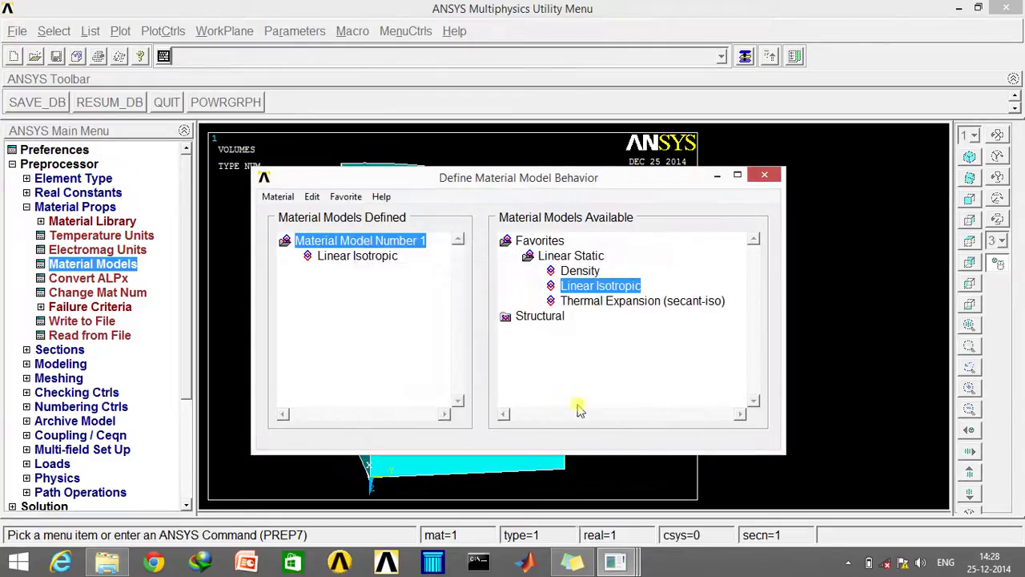
Reopen material 1's Linear Isotropic properties to check them, closing without changes.
{"action": "double_click", "coordinate": [551, 255]}
{"action": "double_click", "coordinate": [551, 255]}
{"action": "double_click", "coordinate": [578, 287]}
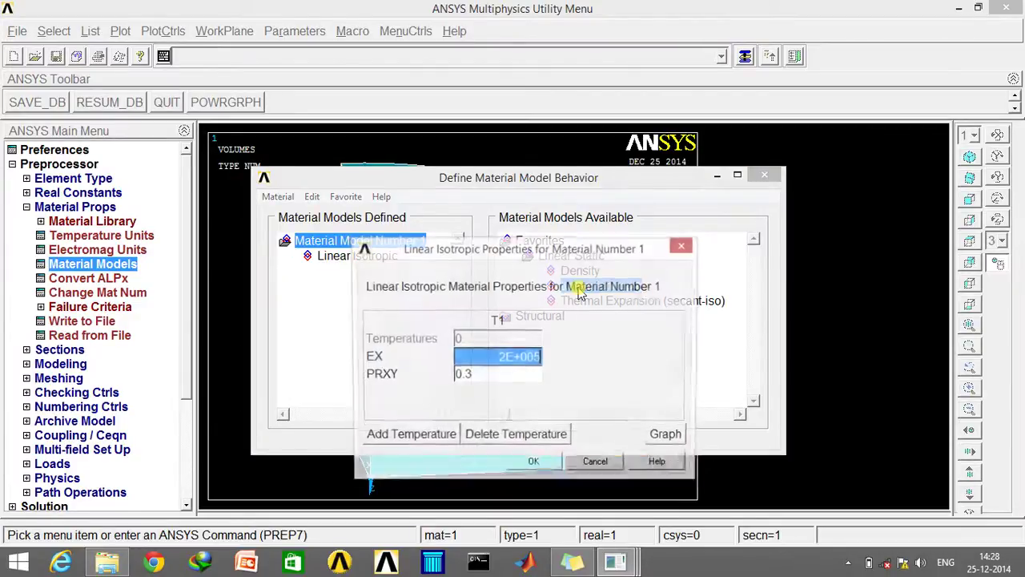
{"action": "left_click", "coordinate": [682, 243]}
Expand Structural > Nonlinear > Inelastic > Rate Independent > Isotropic Hardening > Mises Plasticity.
{"action": "double_click", "coordinate": [568, 258]}
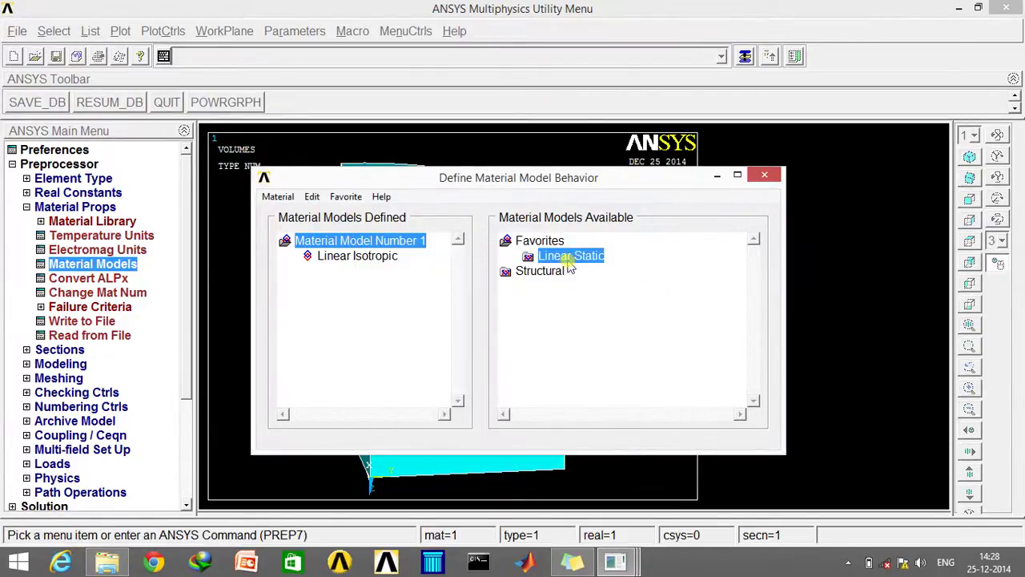
{"action": "left_click", "coordinate": [561, 272]}
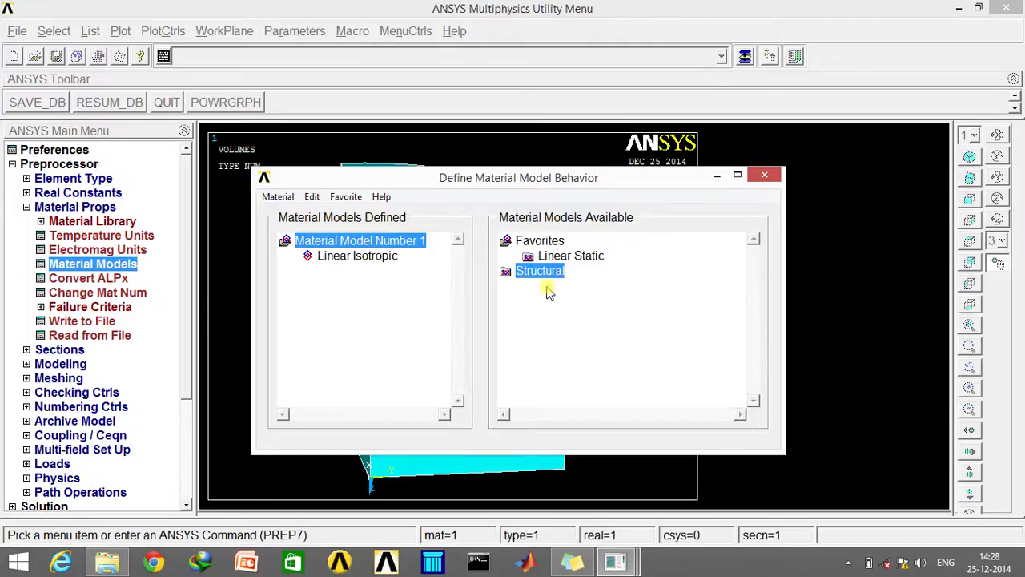
{"action": "double_click", "coordinate": [543, 274]}
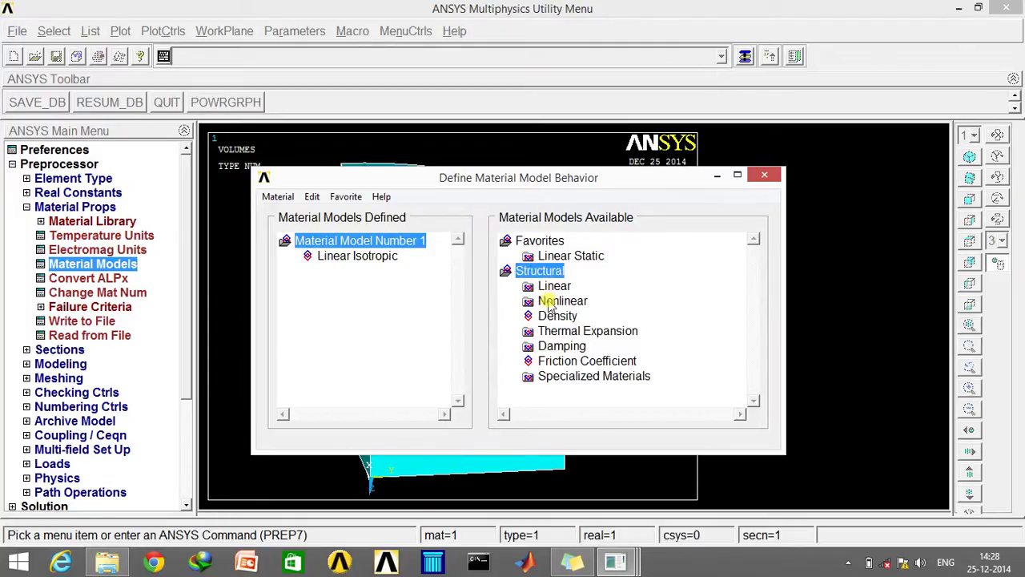
{"action": "double_click", "coordinate": [563, 301]}
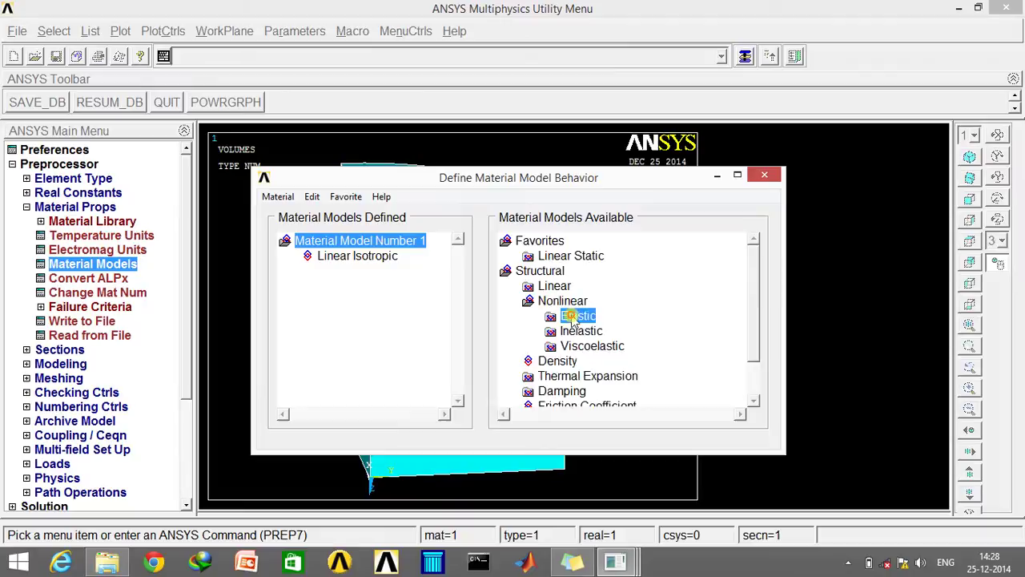
{"action": "double_click", "coordinate": [570, 316]}
{"action": "double_click", "coordinate": [571, 316]}
{"action": "left_click", "coordinate": [574, 330]}
{"action": "double_click", "coordinate": [573, 331]}
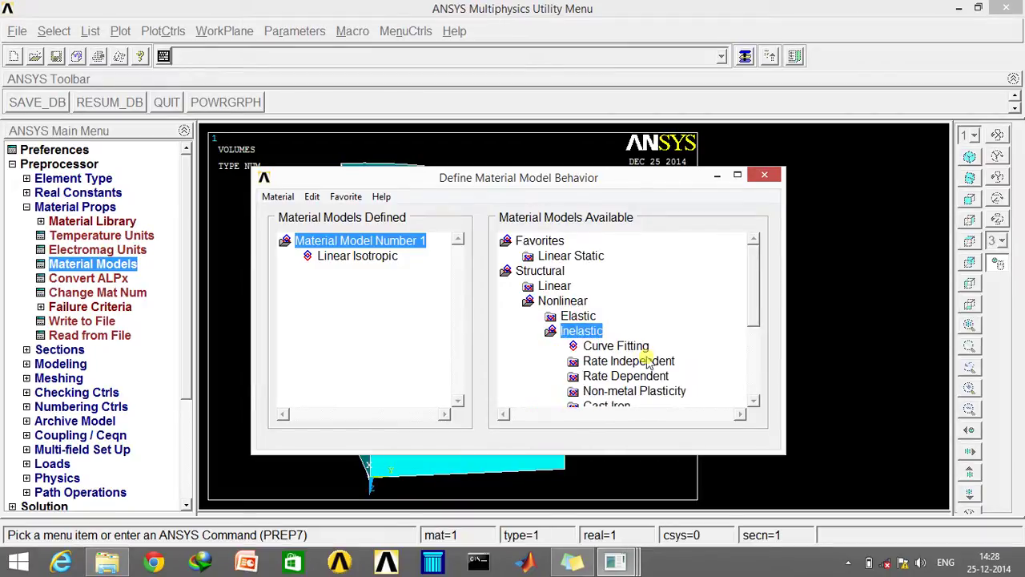
{"action": "double_click", "coordinate": [641, 362]}
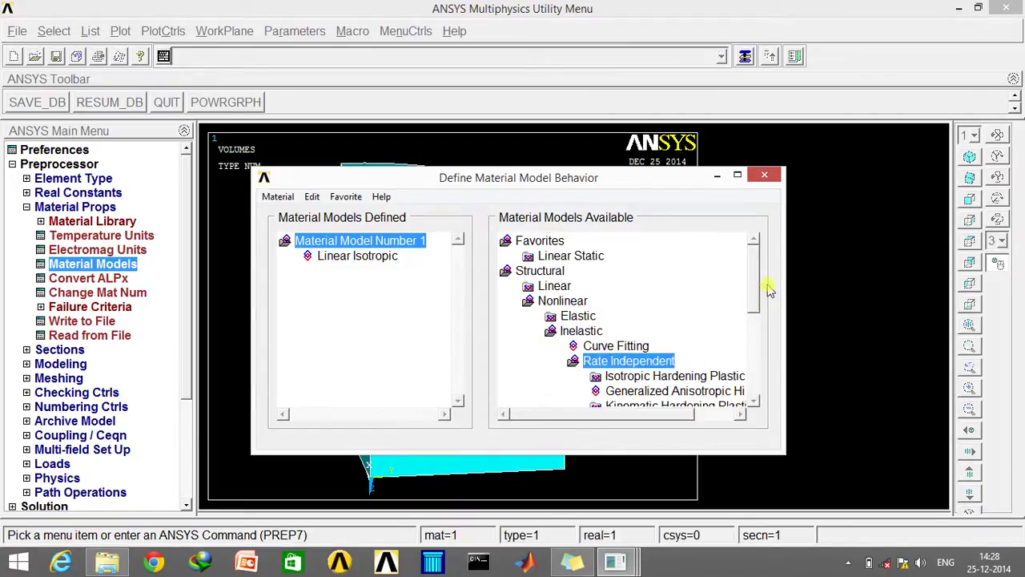
{"action": "left_click_drag", "start_coordinate": [753, 301], "coordinate": [765, 314]}
{"action": "double_click", "coordinate": [687, 301]}
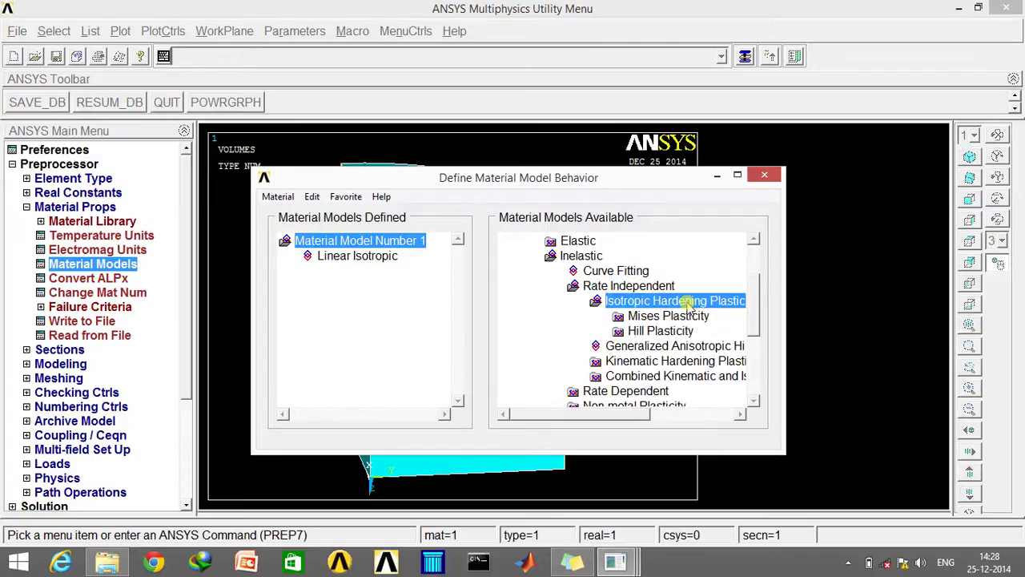
{"action": "double_click", "coordinate": [683, 317]}
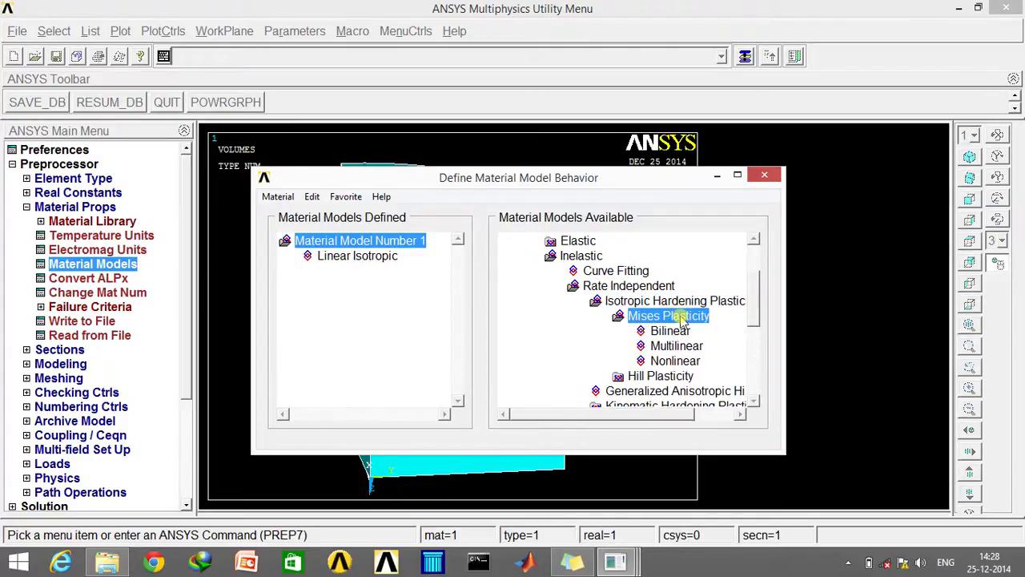
Add Bilinear isotropic hardening with yield stress 250 and tangent modulus 0, then close the window.
{"action": "double_click", "coordinate": [670, 331]}
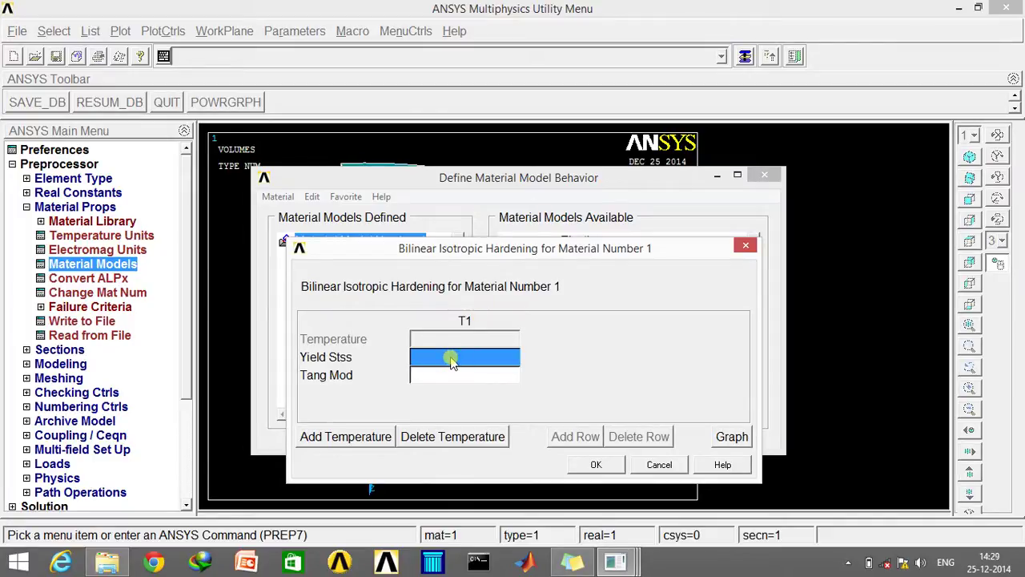
{"action": "type", "text": "250"}
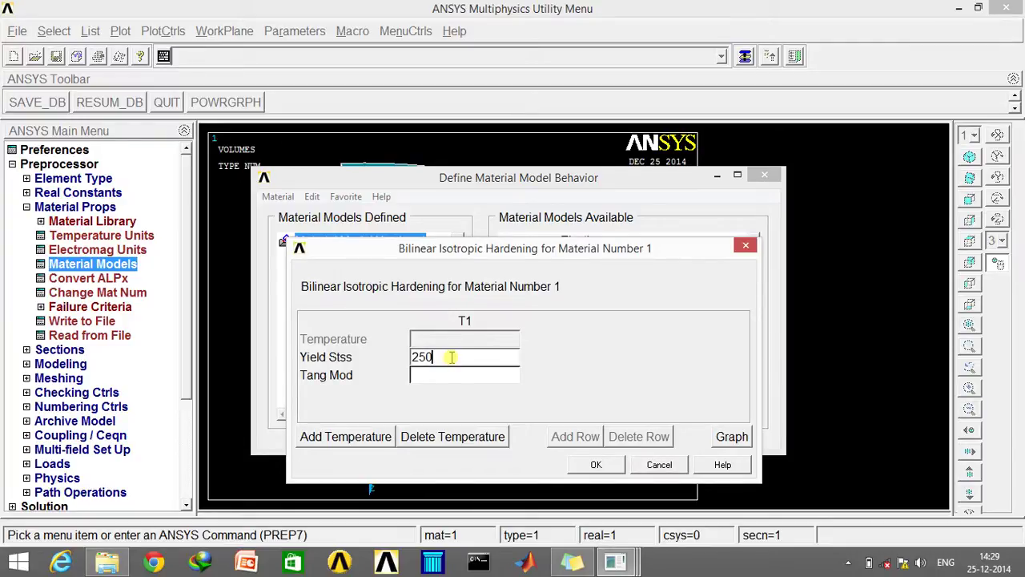
{"action": "key", "text": "Tab"}
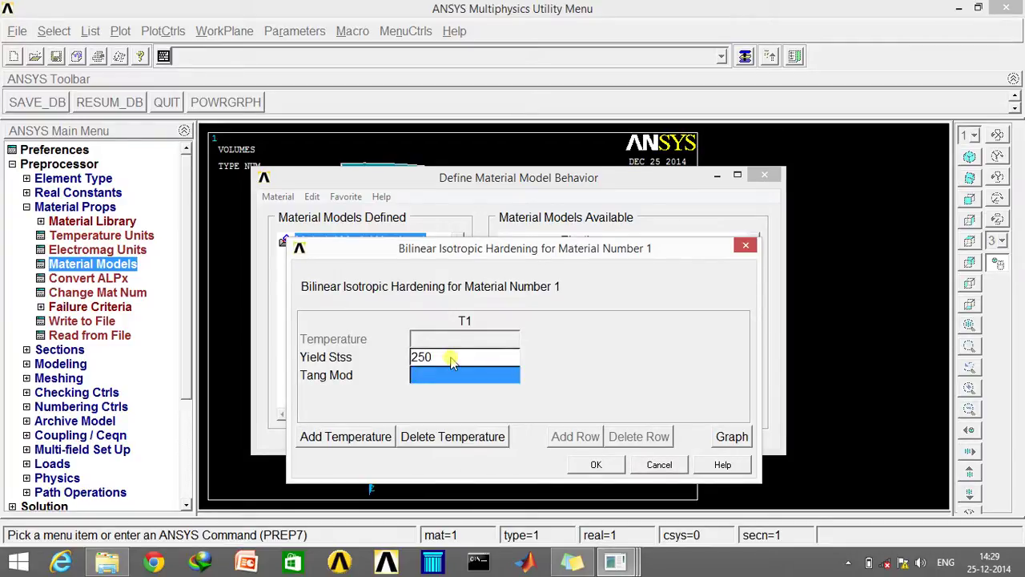
{"action": "type", "text": "0"}
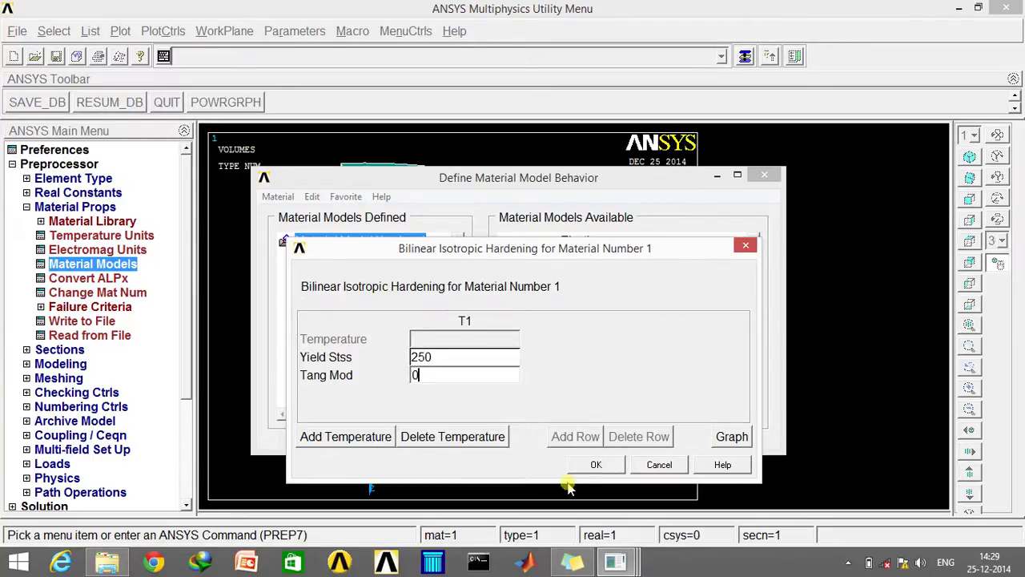
{"action": "left_click", "coordinate": [592, 464]}
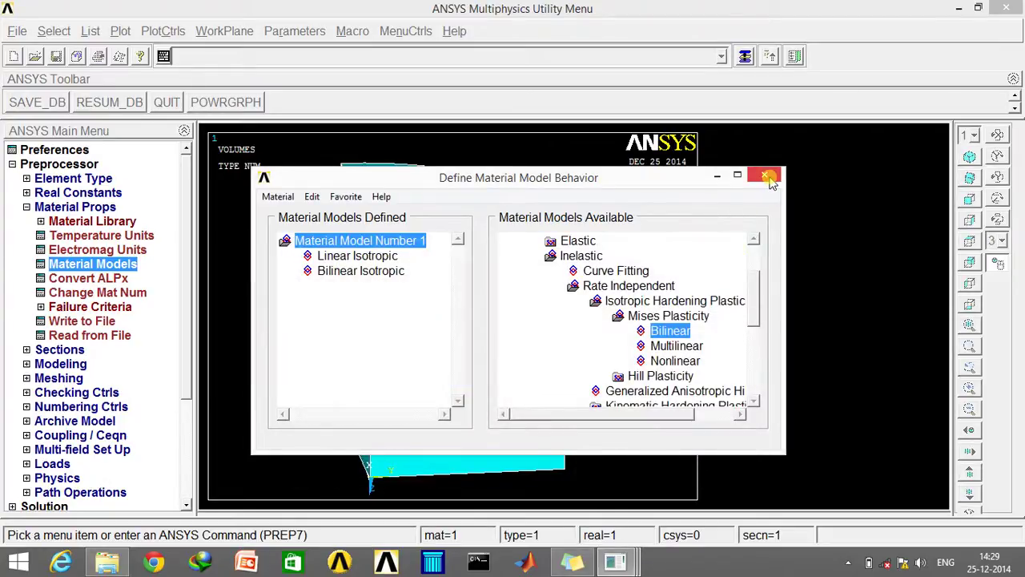
{"action": "left_click", "coordinate": [767, 178]}
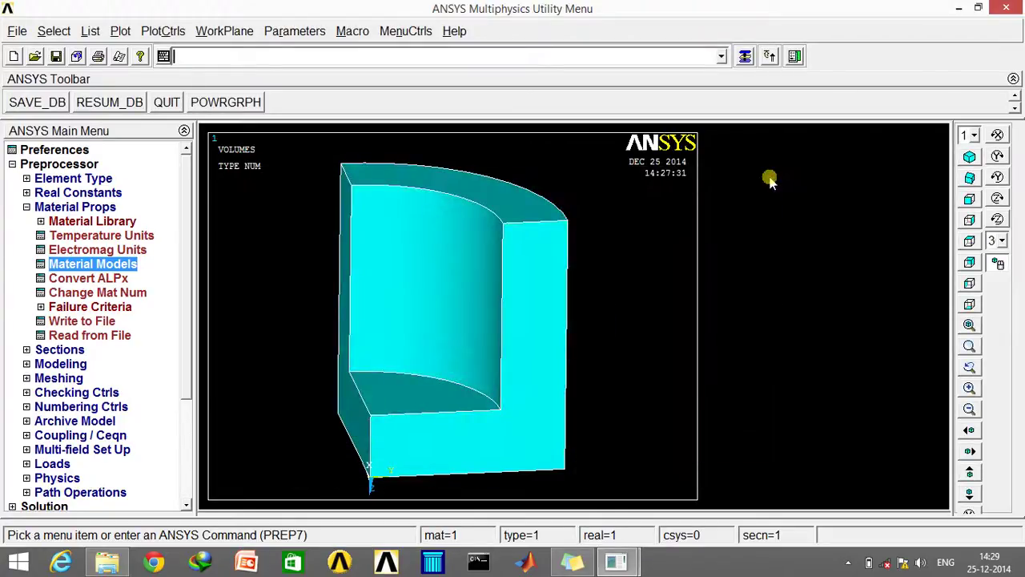
Free-mesh the one-eighth cylinder volume with tetrahedral elements and close the mid-node warning.
{"action": "left_click", "coordinate": [48, 364]}
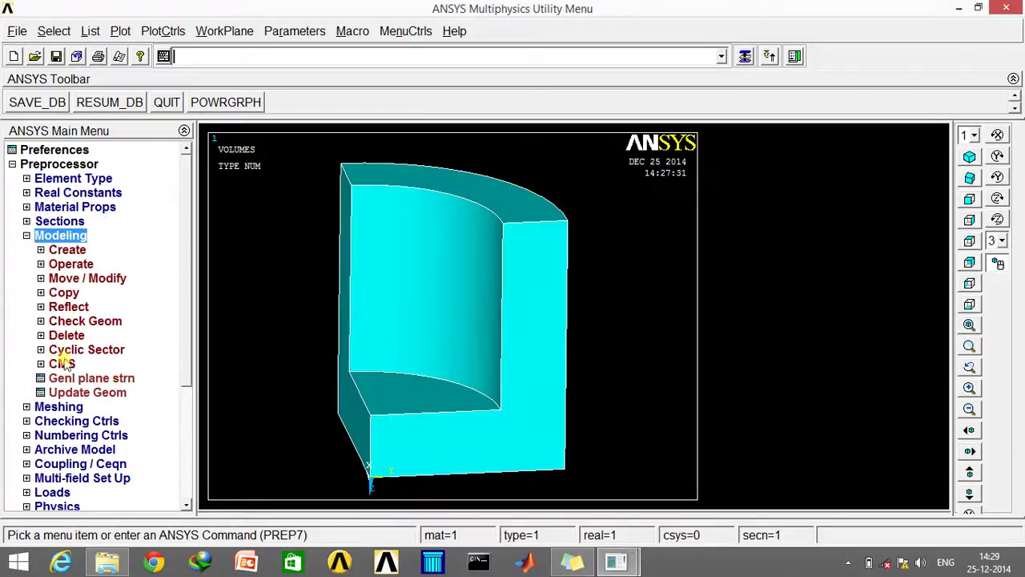
{"action": "left_click", "coordinate": [37, 235]}
{"action": "left_click", "coordinate": [38, 251]}
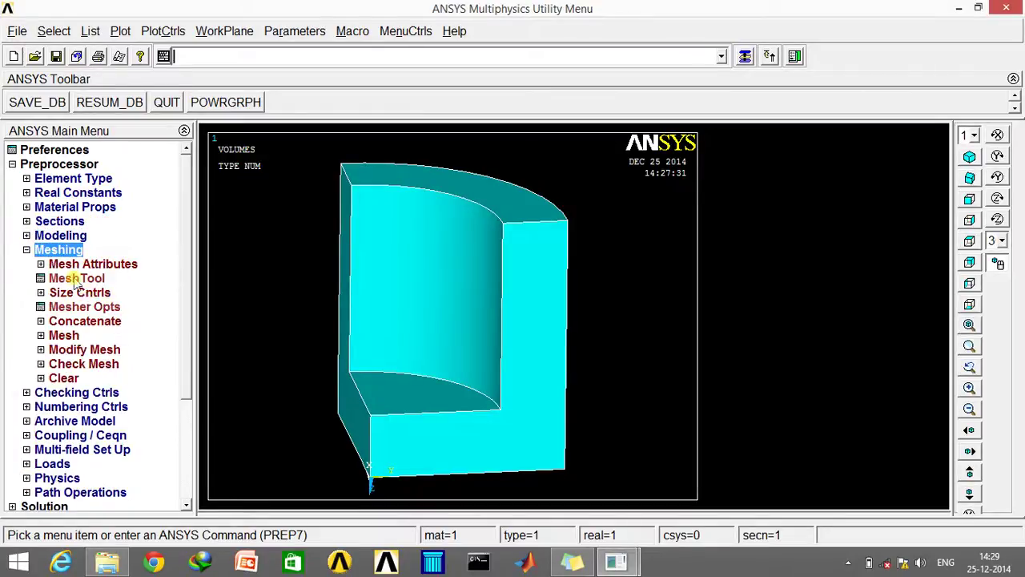
{"action": "left_click", "coordinate": [74, 278]}
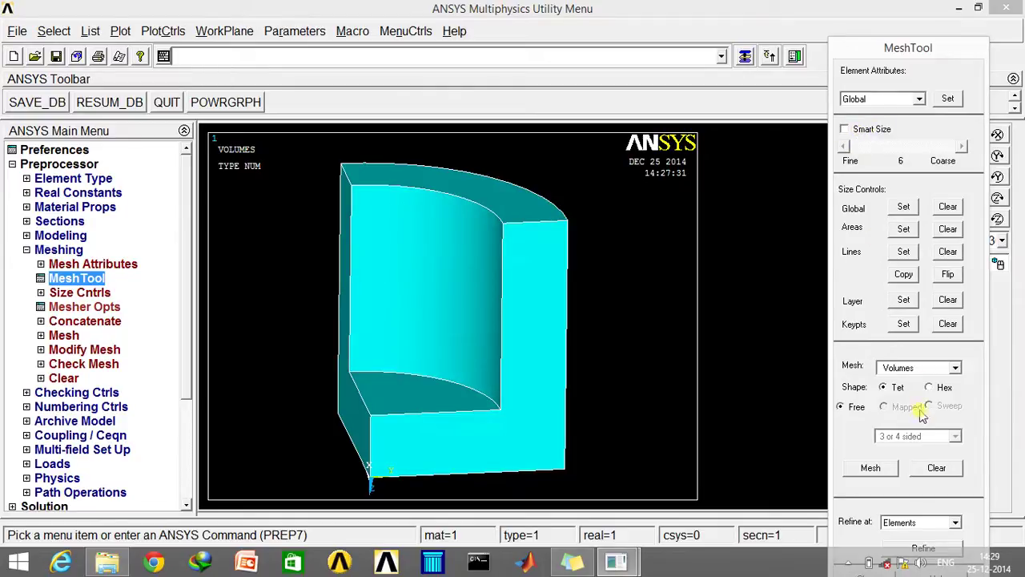
{"action": "left_click", "coordinate": [871, 470]}
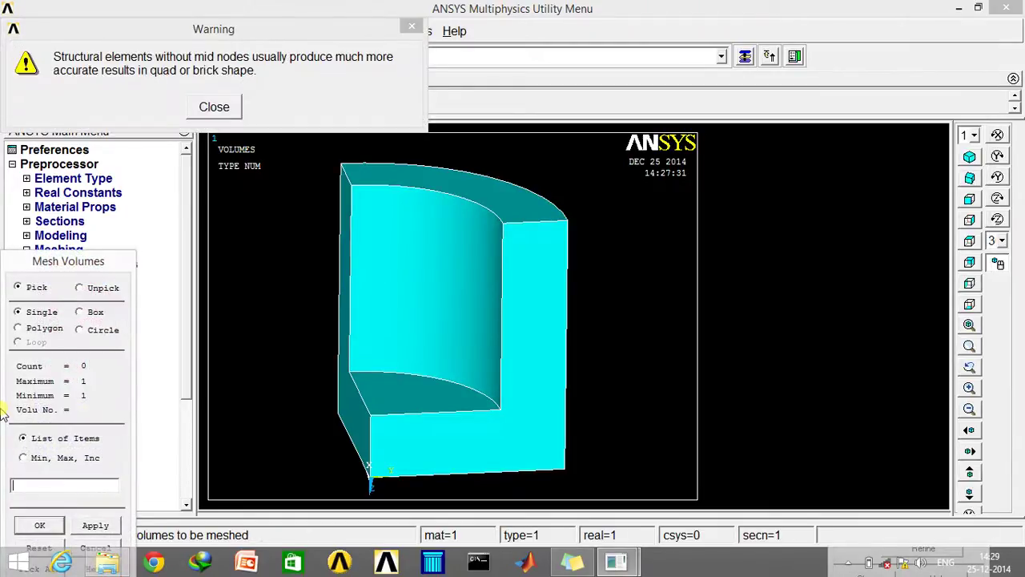
{"action": "left_click", "coordinate": [423, 333]}
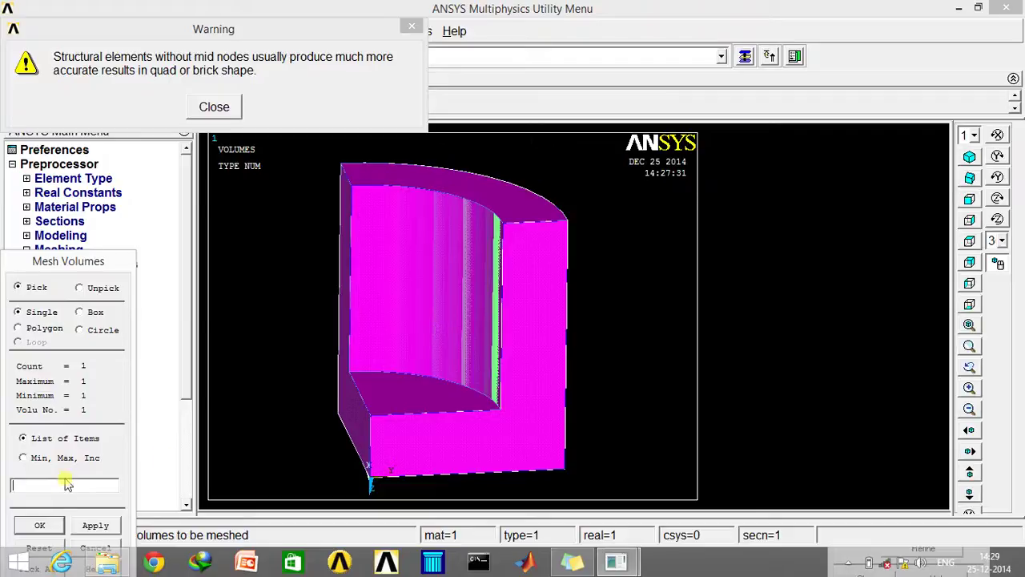
{"action": "left_click", "coordinate": [42, 527]}
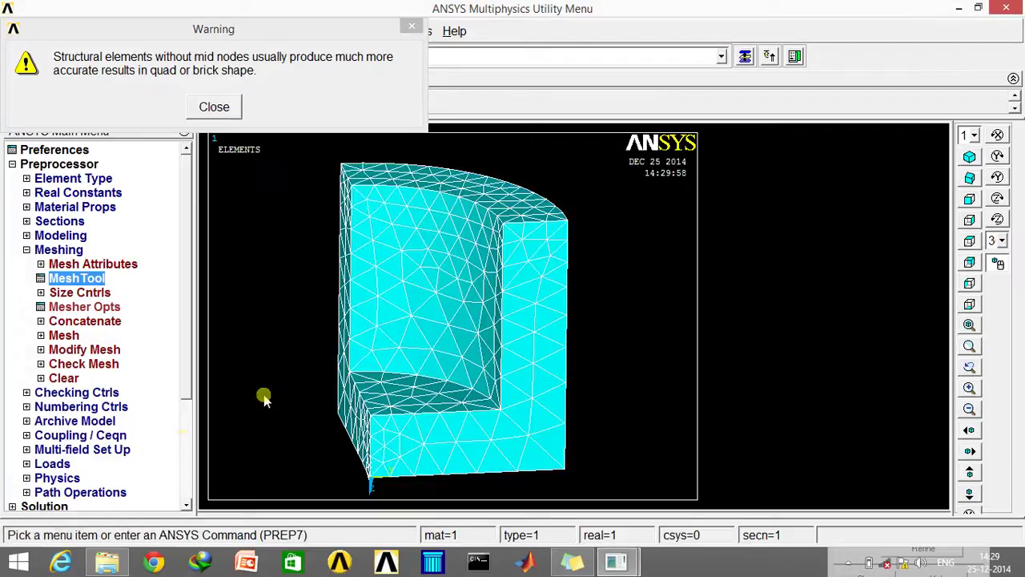
{"action": "left_click", "coordinate": [223, 107]}
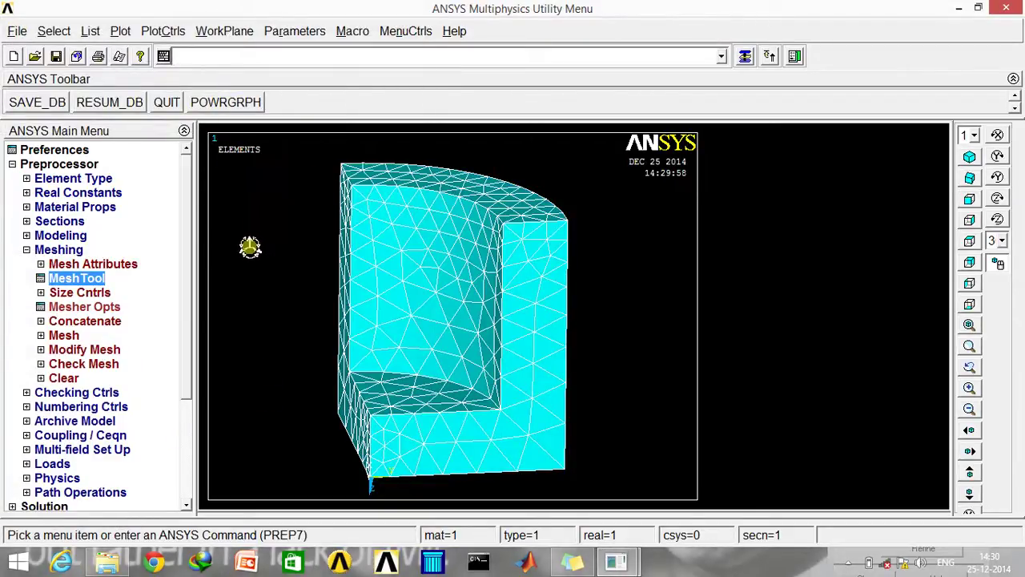
Start a displacement constraint on areas and clear the wrongly picked bottom faces.
{"action": "left_click", "coordinate": [26, 250]}
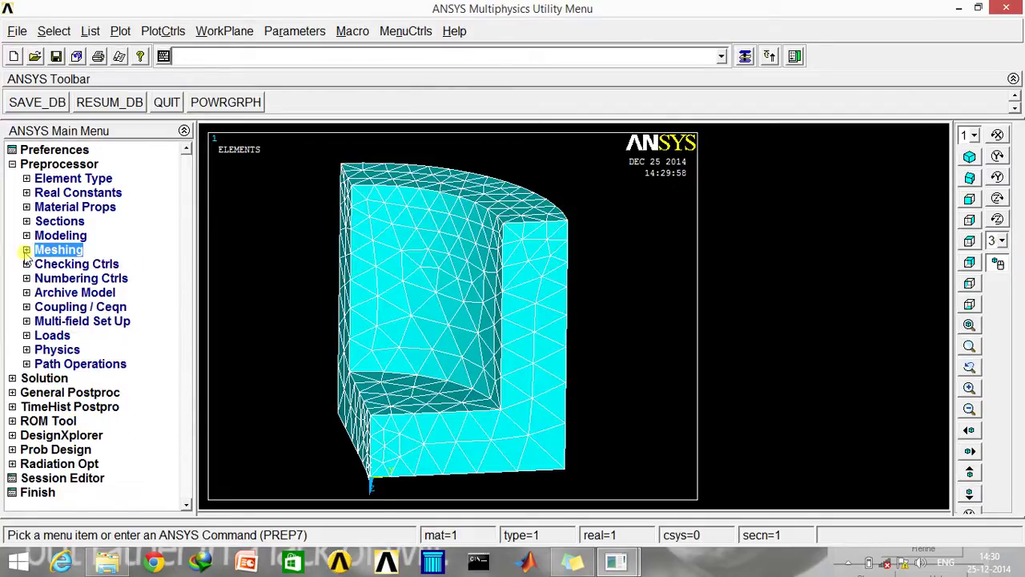
{"action": "left_click", "coordinate": [37, 335]}
{"action": "left_click", "coordinate": [64, 365]}
{"action": "left_click", "coordinate": [80, 392]}
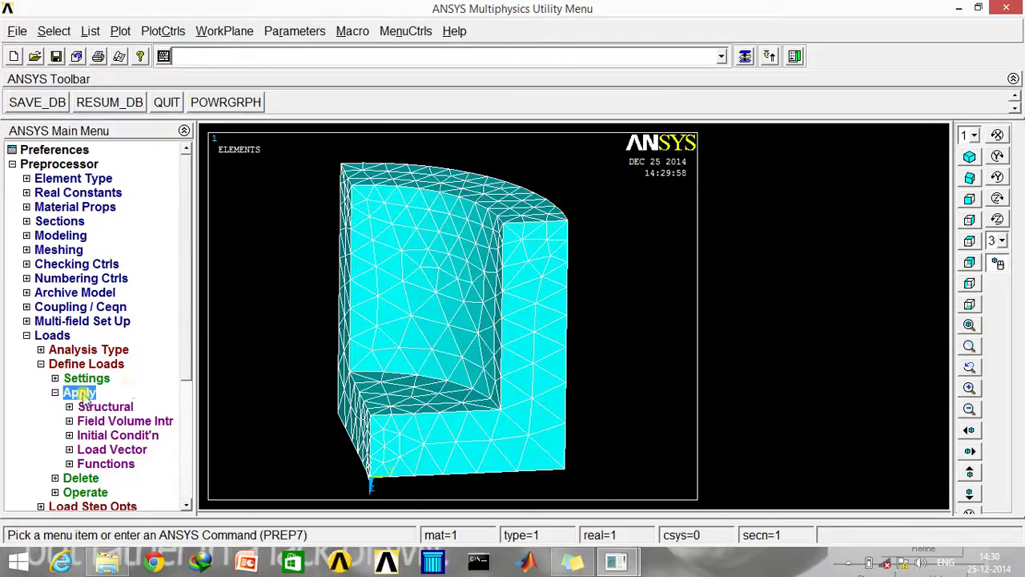
{"action": "left_click", "coordinate": [124, 407]}
{"action": "left_click", "coordinate": [131, 422]}
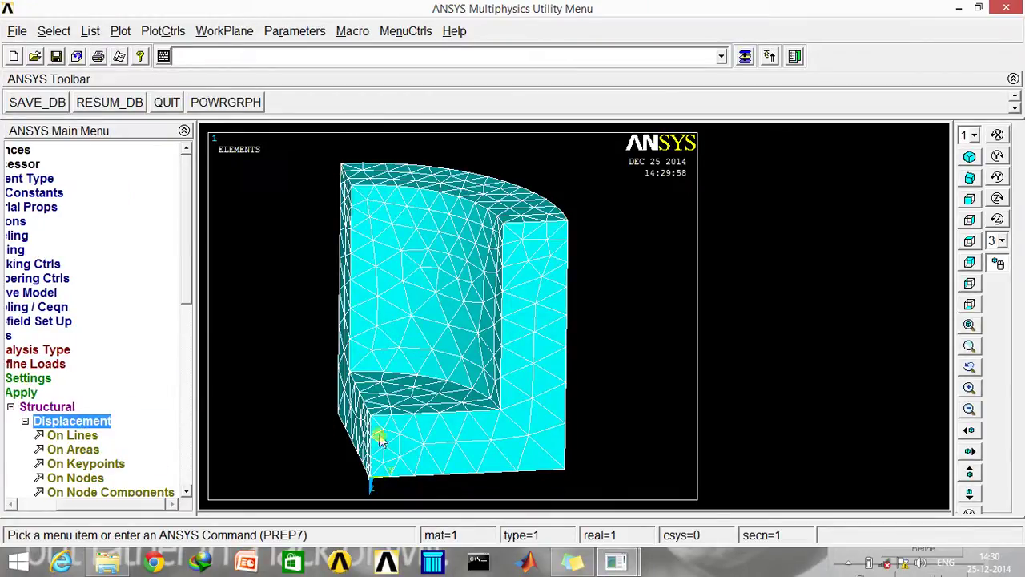
{"action": "left_click", "coordinate": [75, 451]}
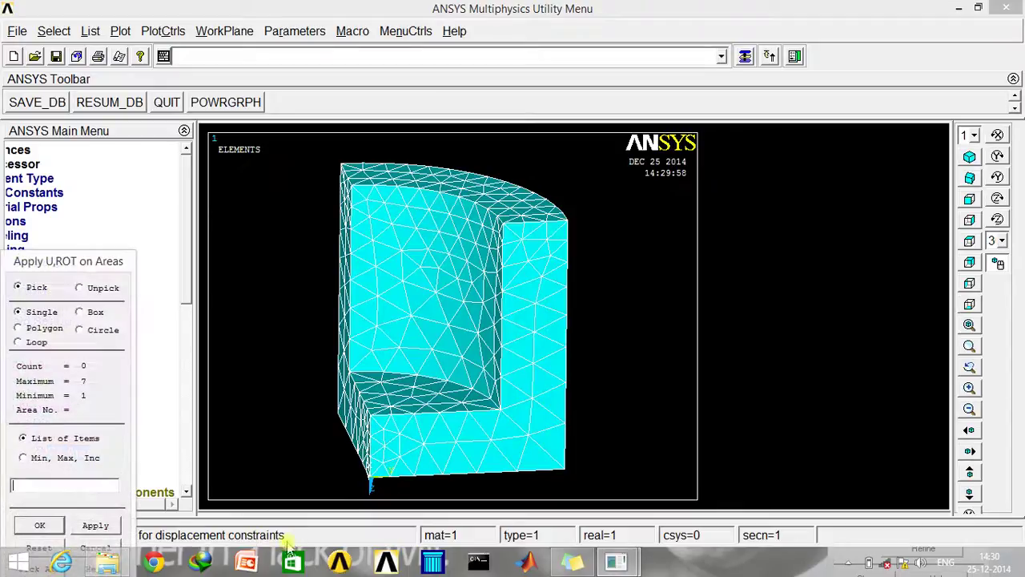
{"action": "left_click", "coordinate": [432, 456]}
{"action": "left_click", "coordinate": [432, 457]}
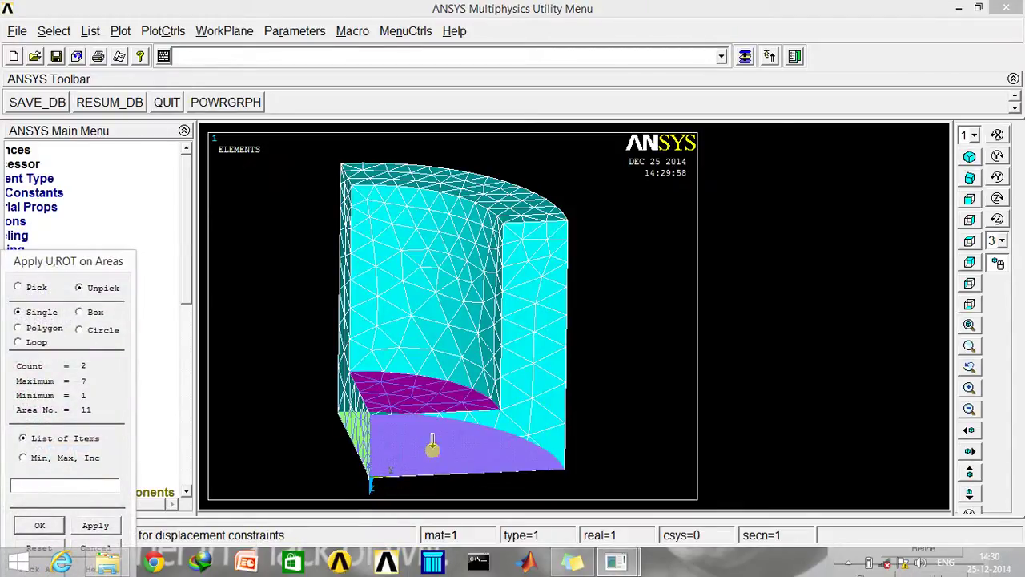
{"action": "left_click", "coordinate": [432, 447]}
{"action": "left_click", "coordinate": [423, 400]}
{"action": "right_click", "coordinate": [422, 396]}
{"action": "left_click", "coordinate": [422, 397]}
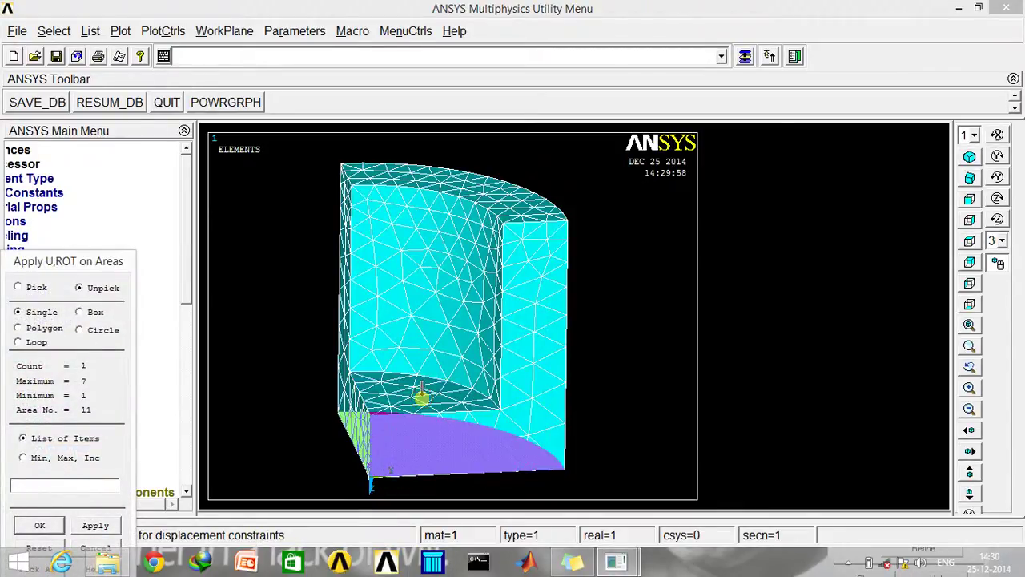
{"action": "left_click", "coordinate": [424, 447]}
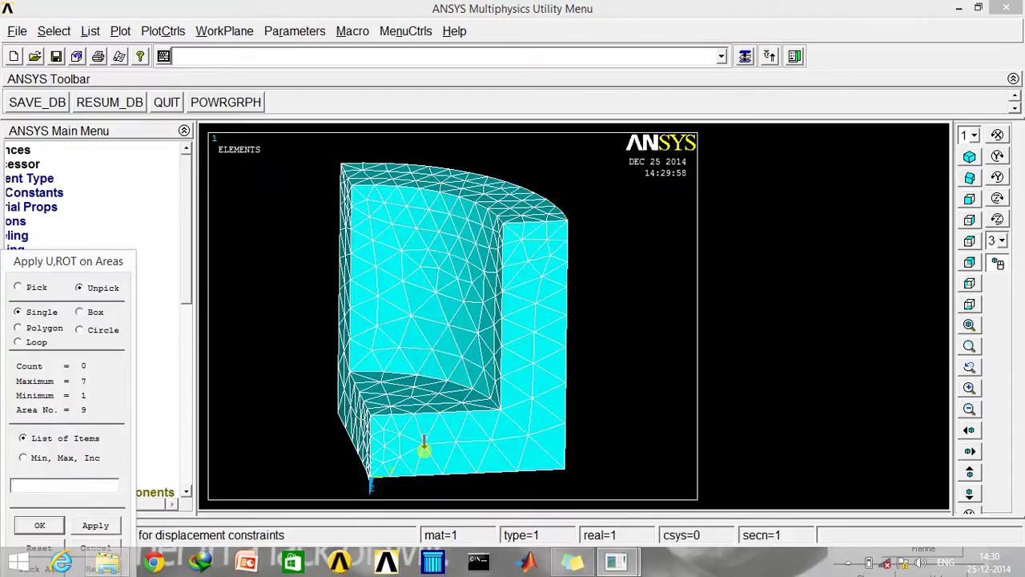
Constrain UX on the L-shaped cut face, area 10.
{"action": "left_click", "coordinate": [557, 408]}
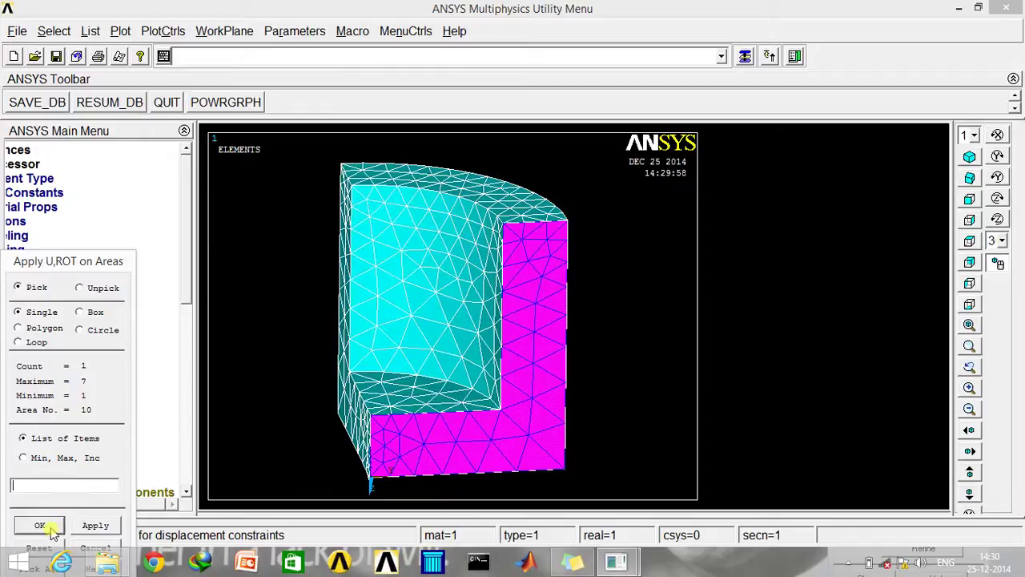
{"action": "left_click", "coordinate": [41, 526]}
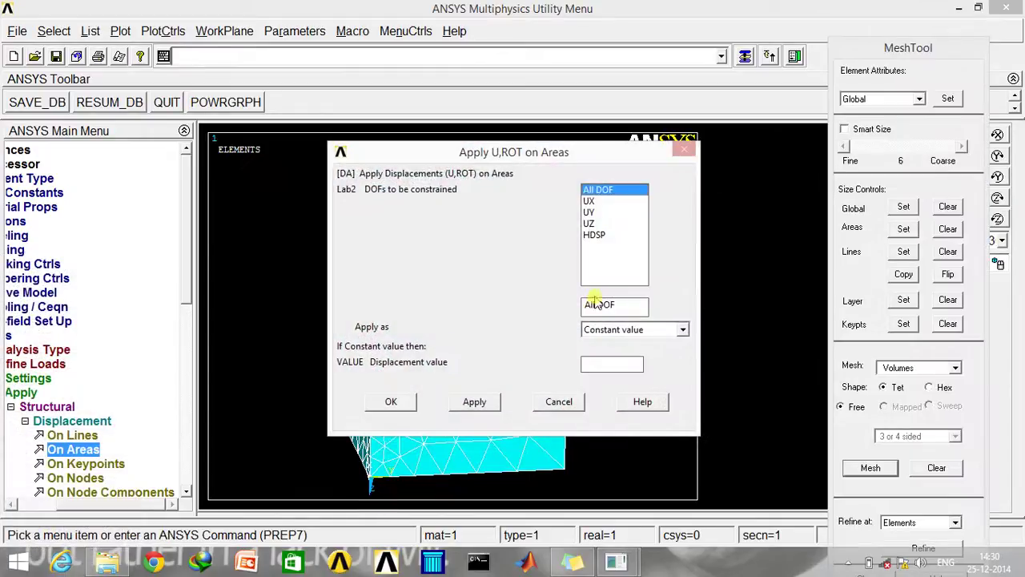
{"action": "left_click", "coordinate": [589, 201]}
{"action": "left_click", "coordinate": [391, 401]}
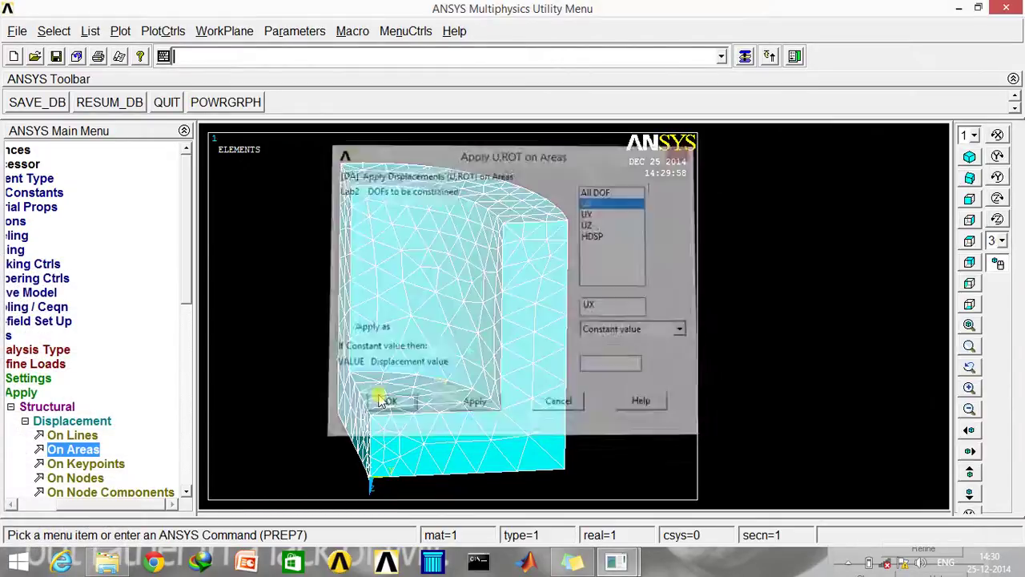
Constrain UY on the left face, area 8.
{"action": "left_click", "coordinate": [68, 450]}
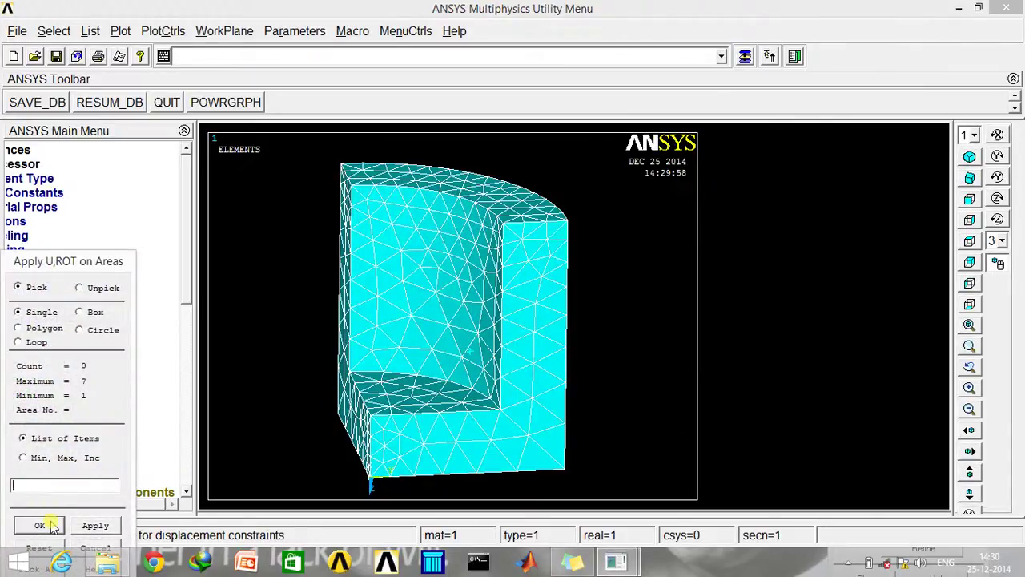
{"action": "left_click", "coordinate": [345, 423]}
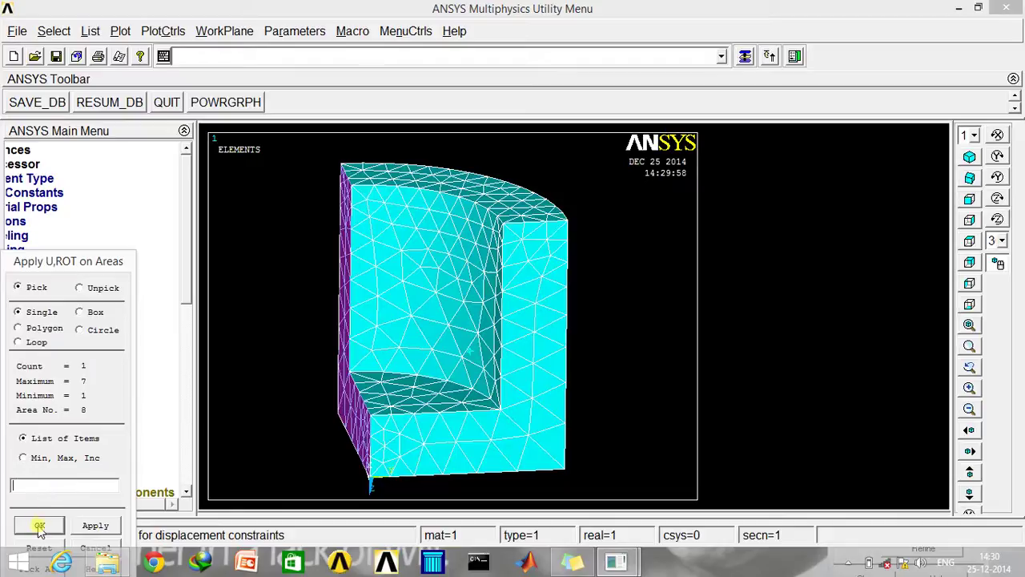
{"action": "left_click", "coordinate": [38, 526]}
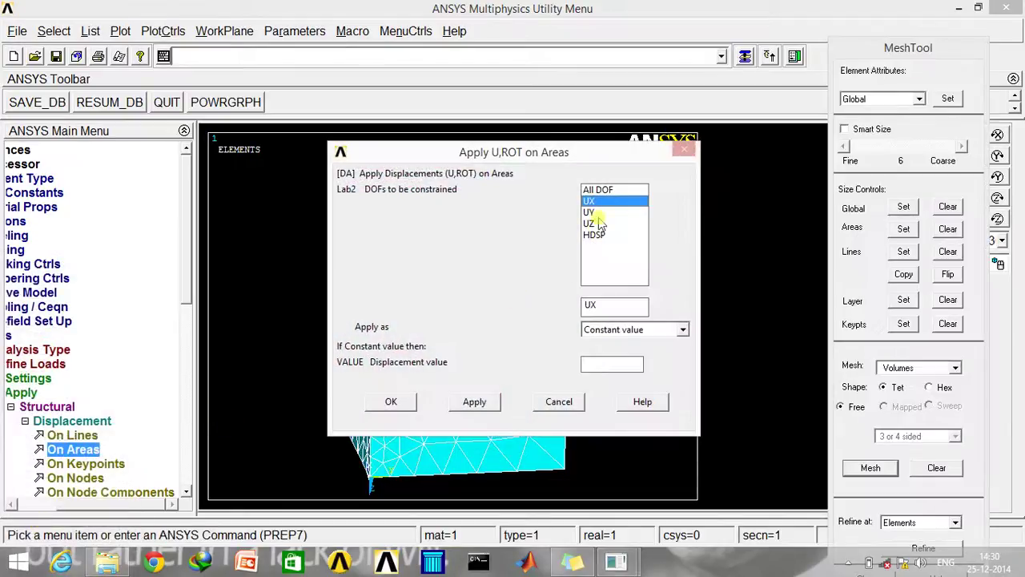
{"action": "left_click", "coordinate": [592, 211]}
{"action": "left_click", "coordinate": [389, 402]}
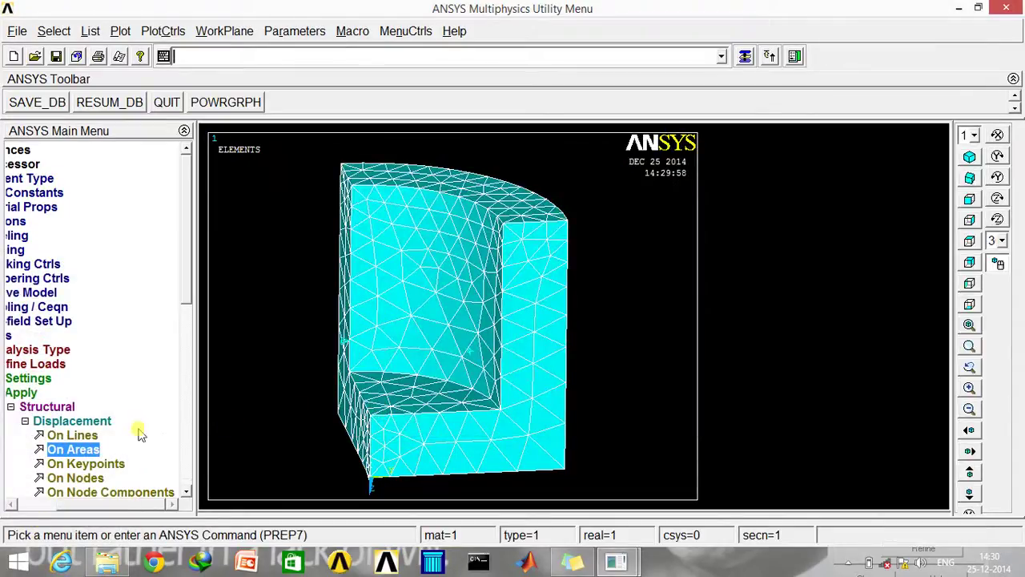
Constrain UZ on the top face, area 13.
{"action": "left_click", "coordinate": [88, 449]}
{"action": "left_click", "coordinate": [496, 196]}
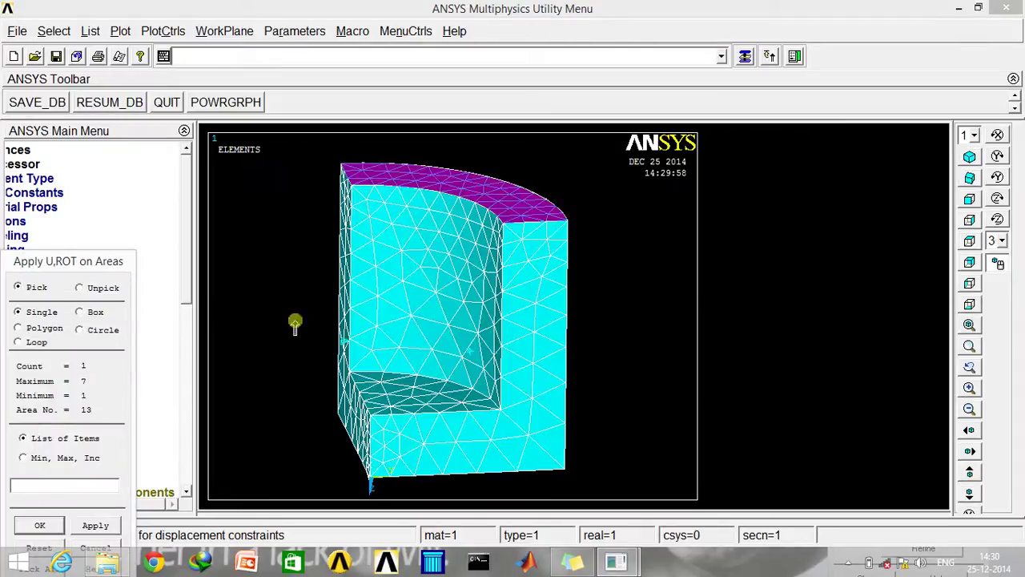
{"action": "left_click", "coordinate": [38, 526]}
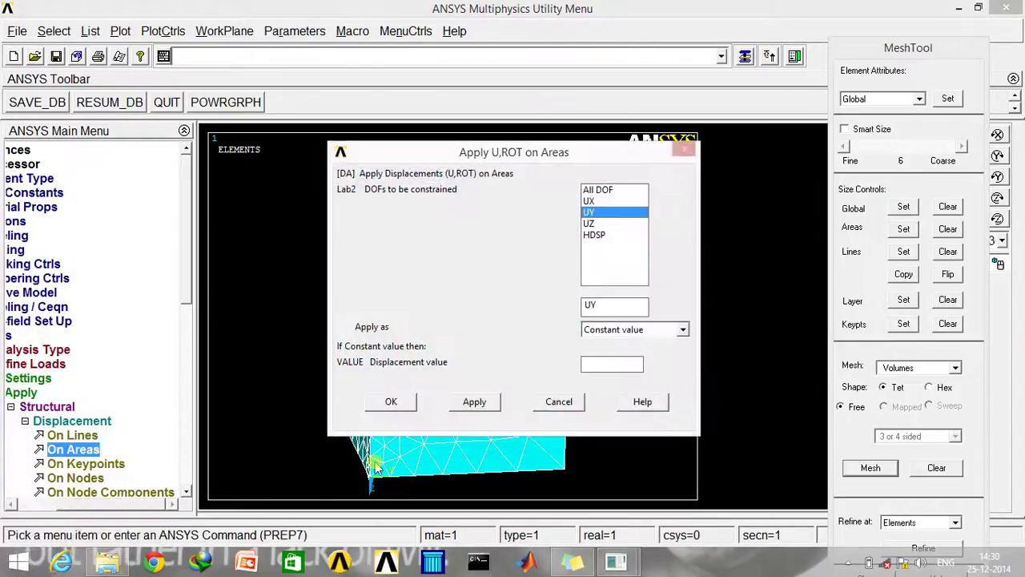
{"action": "left_click", "coordinate": [590, 224]}
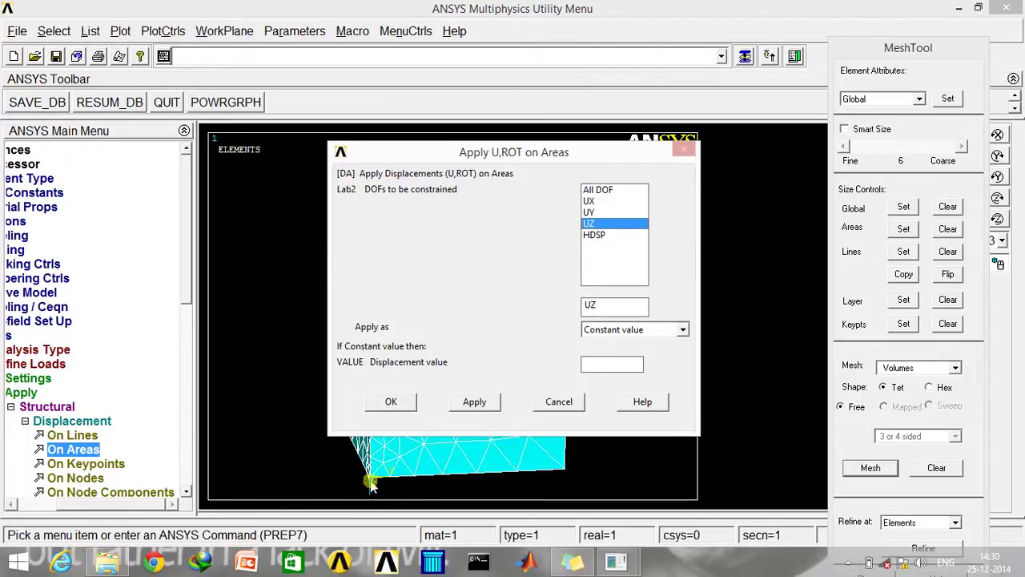
{"action": "left_click", "coordinate": [389, 402]}
Start a pressure-on-areas pick and unpick the wrongly chosen faces, including the L-shaped cut face.
{"action": "left_click", "coordinate": [25, 420]}
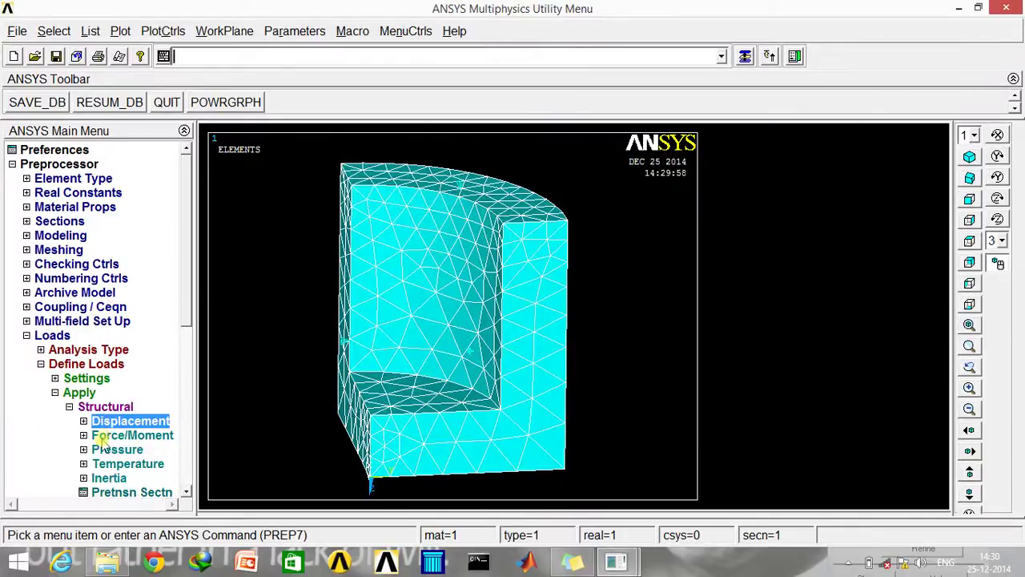
{"action": "left_click", "coordinate": [104, 449]}
{"action": "scroll", "coordinate": [189, 340], "scroll_direction": "down", "scroll_amount": 3}
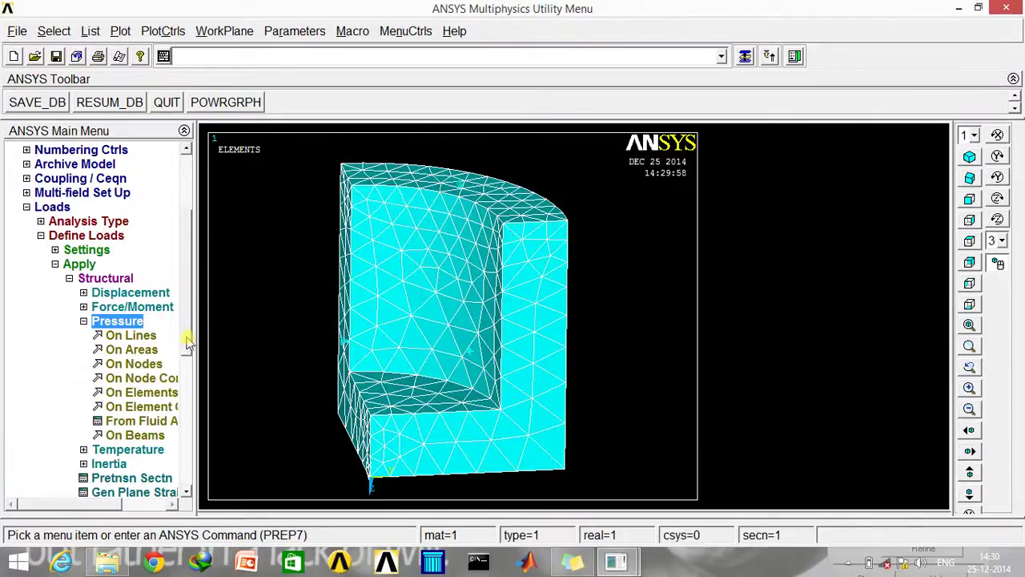
{"action": "left_click", "coordinate": [131, 350]}
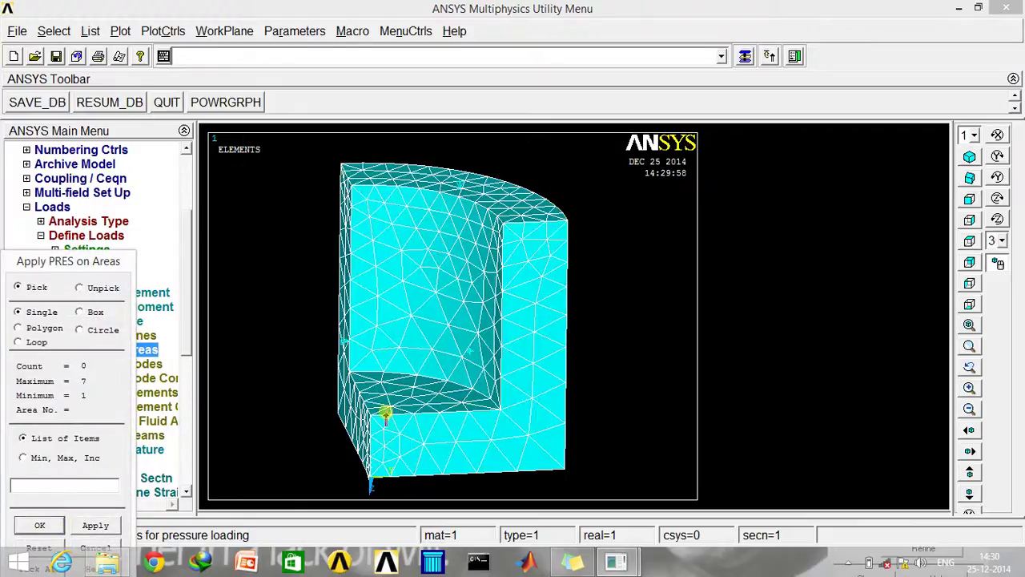
{"action": "left_click", "coordinate": [403, 397]}
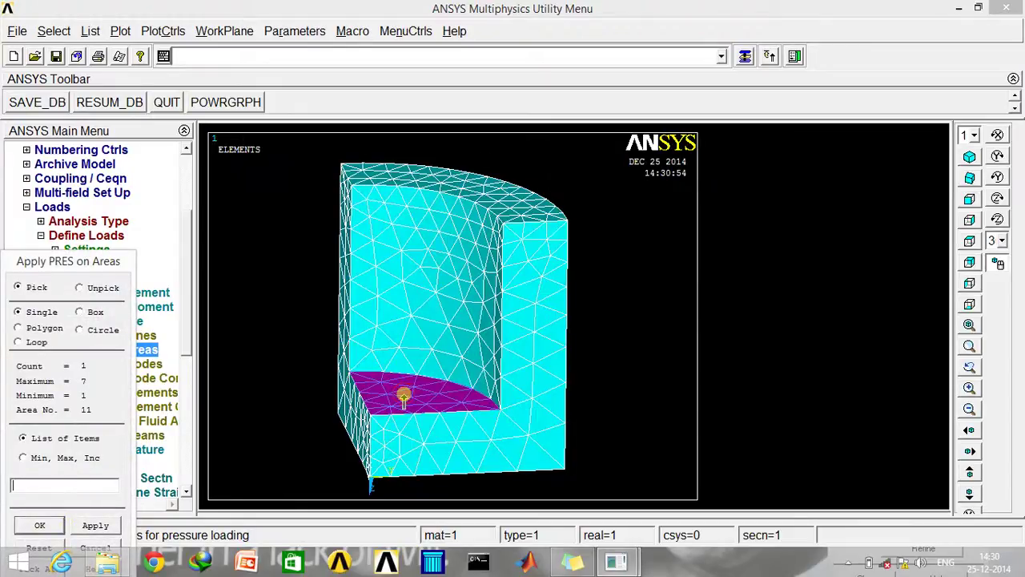
{"action": "left_click", "coordinate": [415, 338]}
{"action": "left_click", "coordinate": [415, 338]}
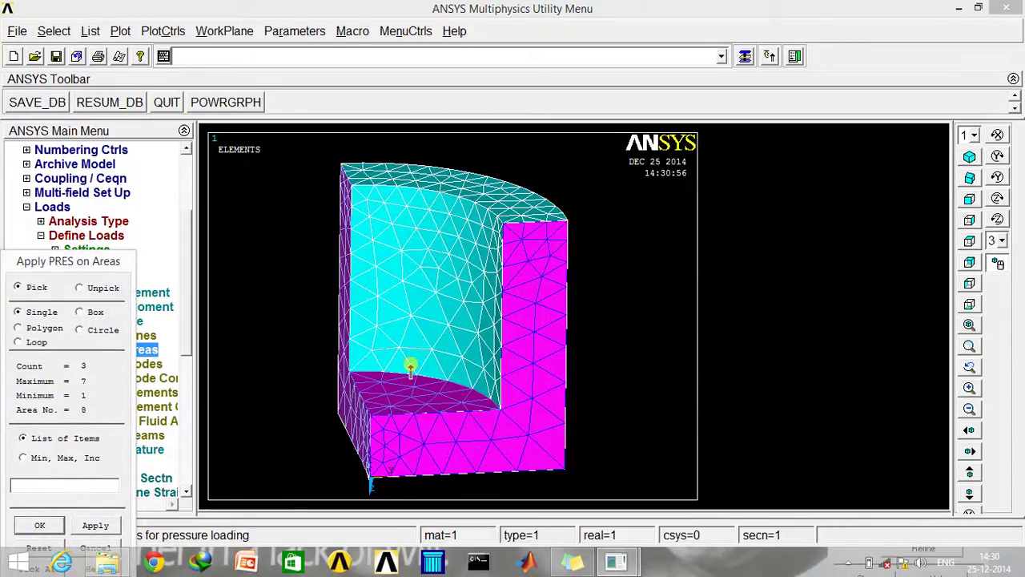
{"action": "right_click", "coordinate": [380, 360]}
{"action": "left_click", "coordinate": [360, 388]}
{"action": "left_click", "coordinate": [421, 423]}
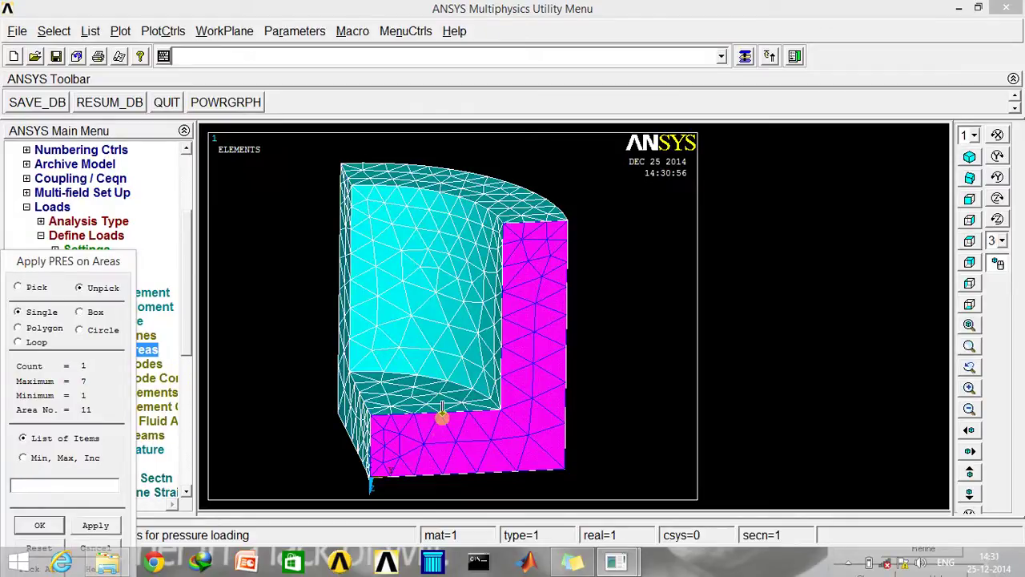
{"action": "left_click", "coordinate": [449, 422]}
Apply a pressure of 100 to the inner bottom face (area 11) and inner curved surface (area 12).
{"action": "right_click", "coordinate": [449, 422]}
{"action": "left_click", "coordinate": [426, 403]}
{"action": "left_click", "coordinate": [427, 314]}
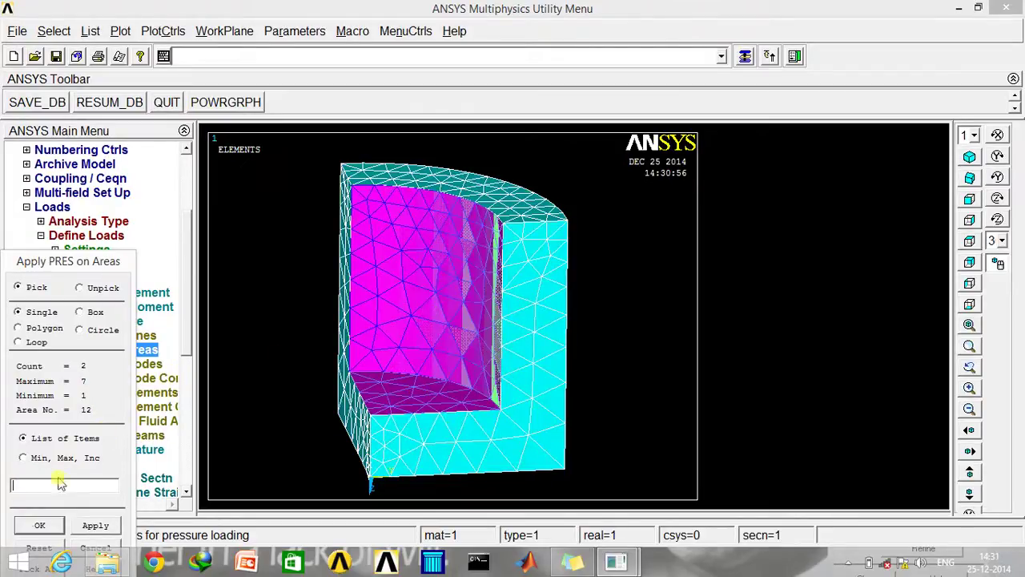
{"action": "left_click", "coordinate": [34, 525]}
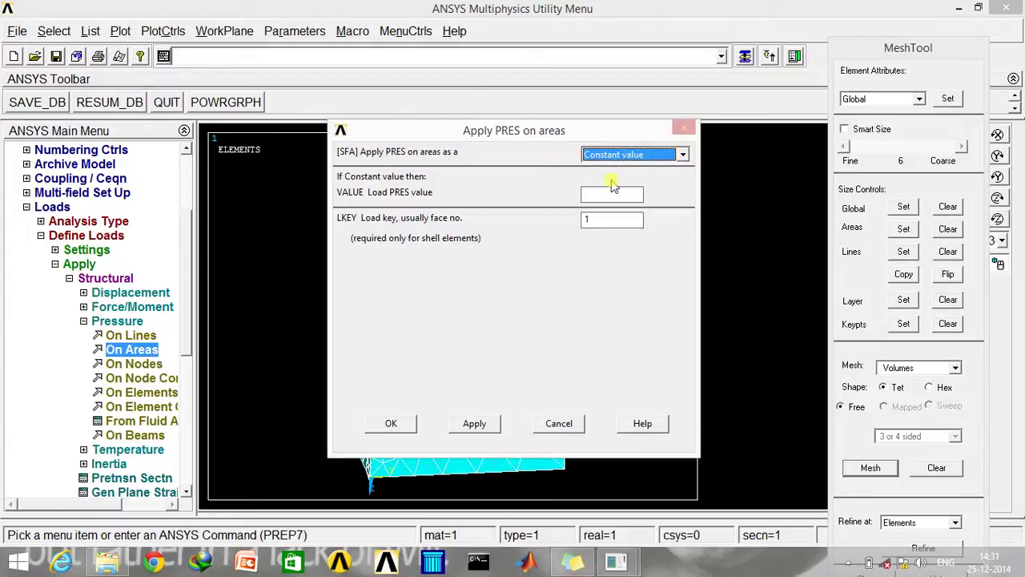
{"action": "left_click", "coordinate": [601, 194]}
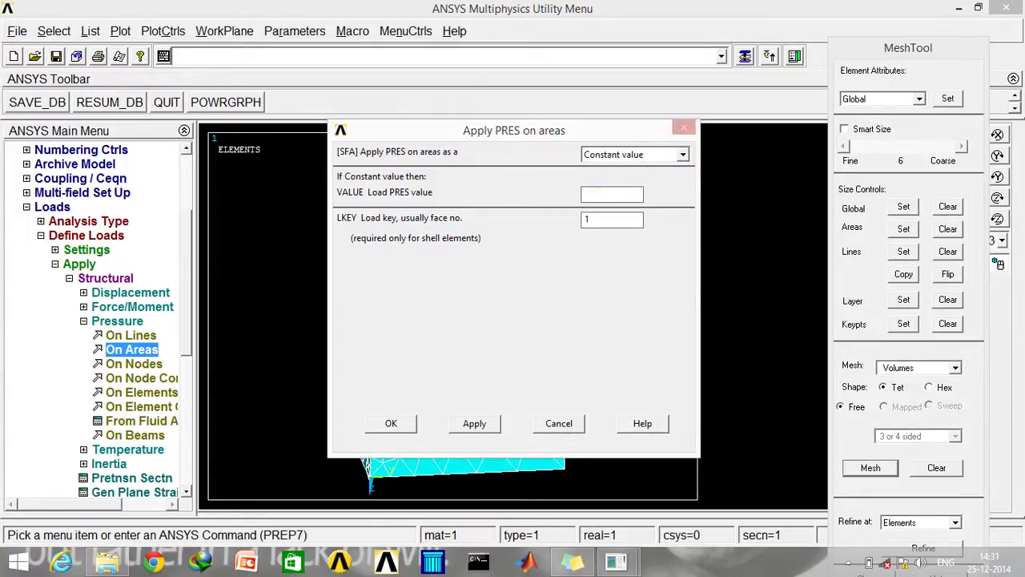
{"action": "left_click", "coordinate": [390, 423]}
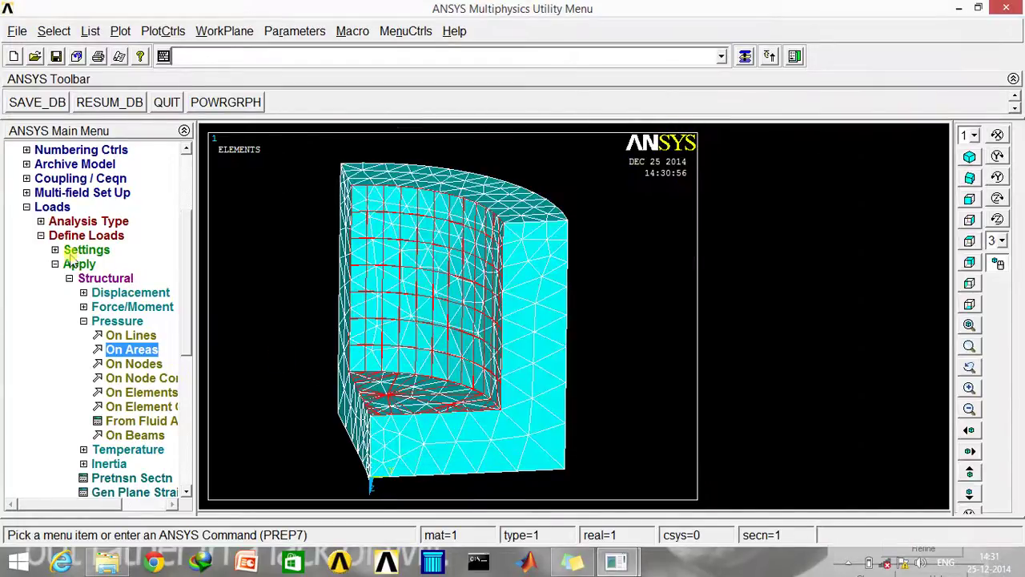
Solve the current load step, accept the verify warning, and close the done note and /STATUS window.
{"action": "left_click", "coordinate": [56, 265]}
{"action": "left_click", "coordinate": [41, 249]}
{"action": "left_click", "coordinate": [27, 278]}
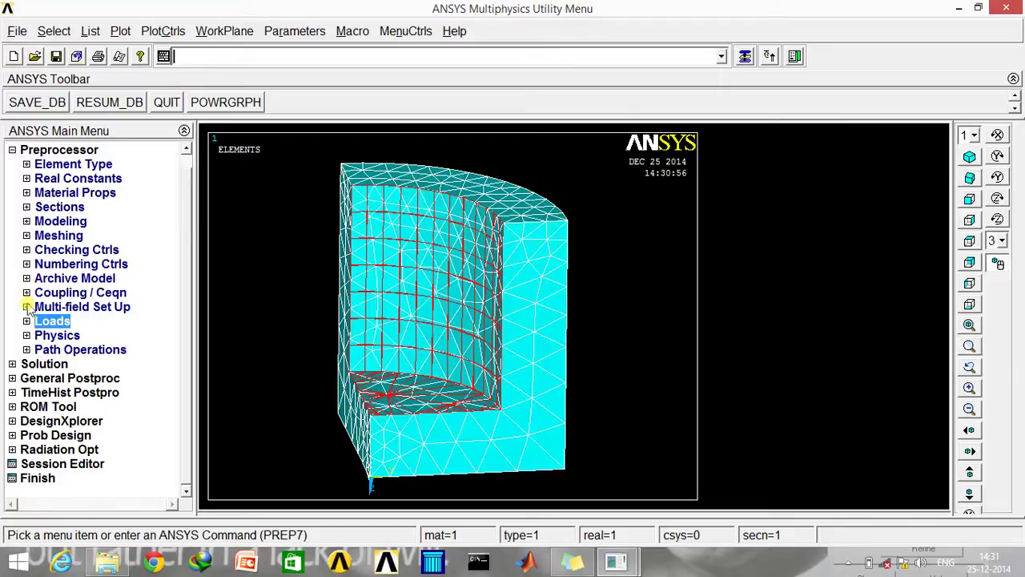
{"action": "left_click", "coordinate": [42, 365]}
{"action": "left_click", "coordinate": [50, 264]}
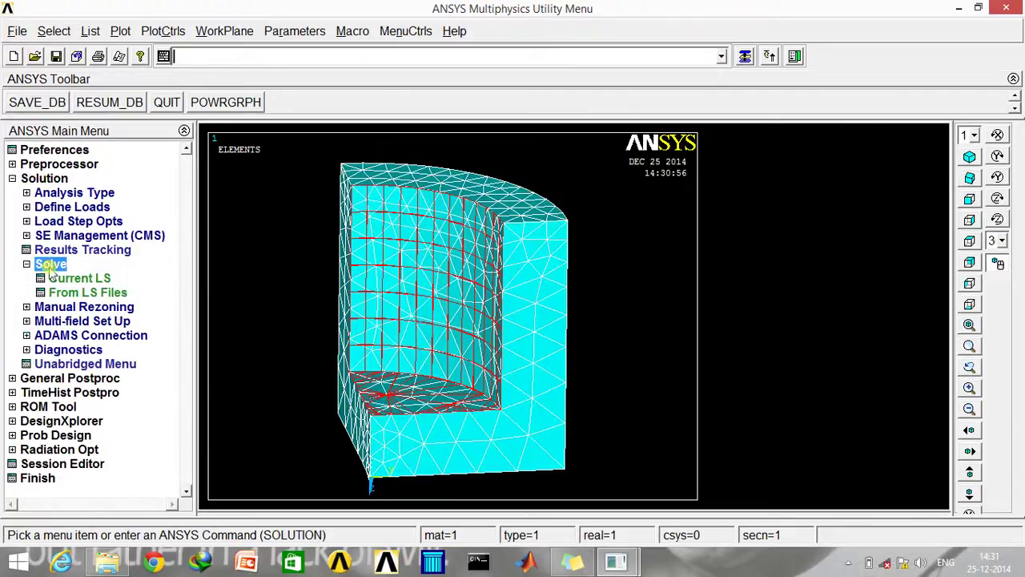
{"action": "left_click", "coordinate": [76, 278]}
{"action": "left_click", "coordinate": [505, 353]}
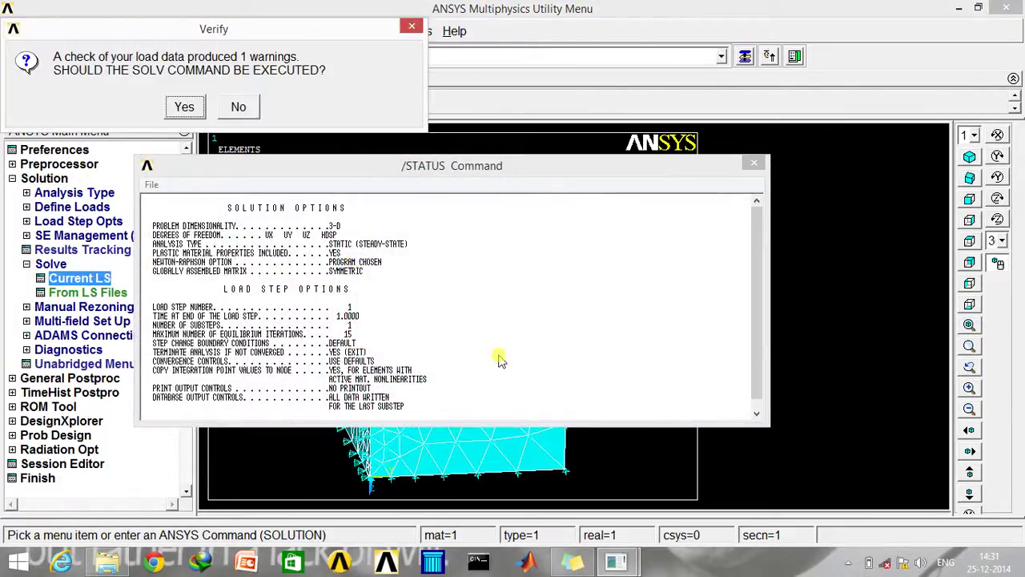
{"action": "left_click", "coordinate": [181, 105]}
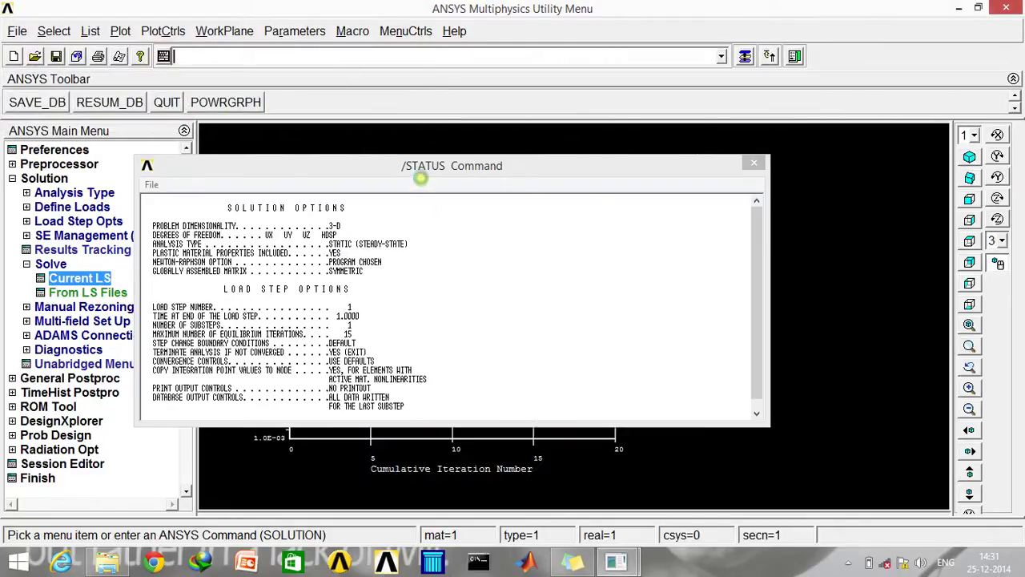
{"action": "left_click", "coordinate": [227, 108]}
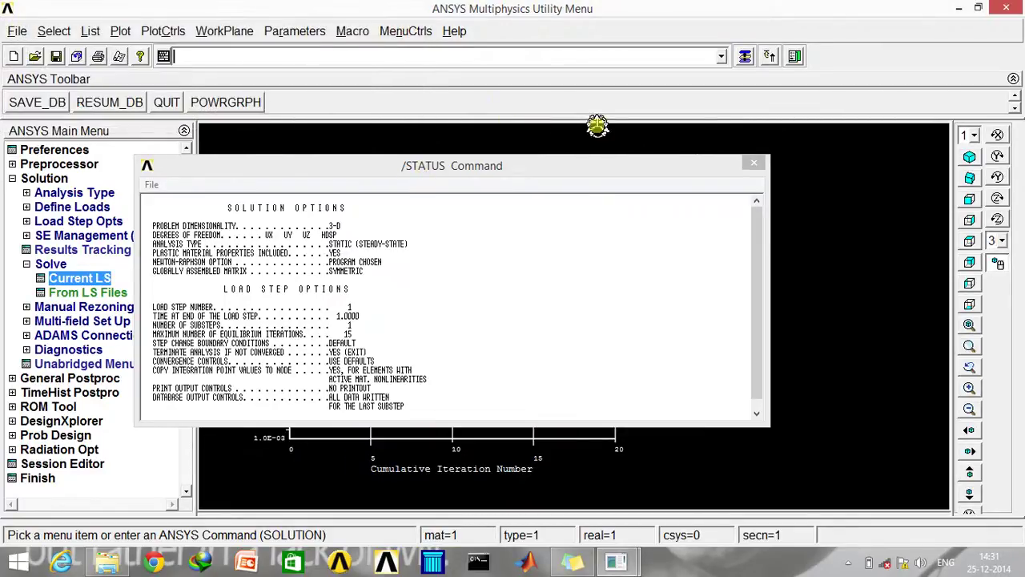
{"action": "left_click", "coordinate": [753, 162]}
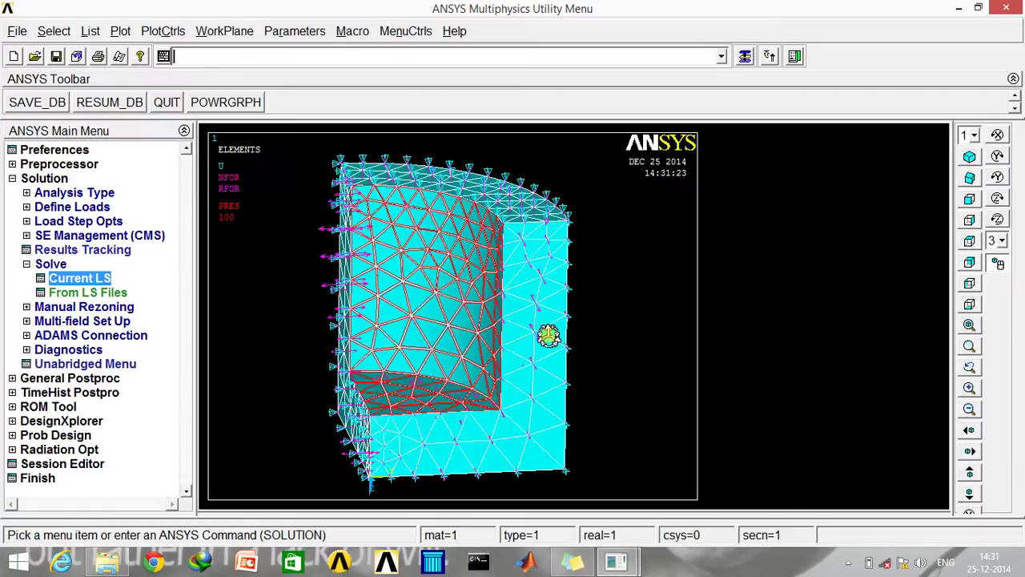
Plot the element-solution von Mises stress contour (29.3275 to 260.935) and rotate the model.
{"action": "left_click", "coordinate": [36, 378]}
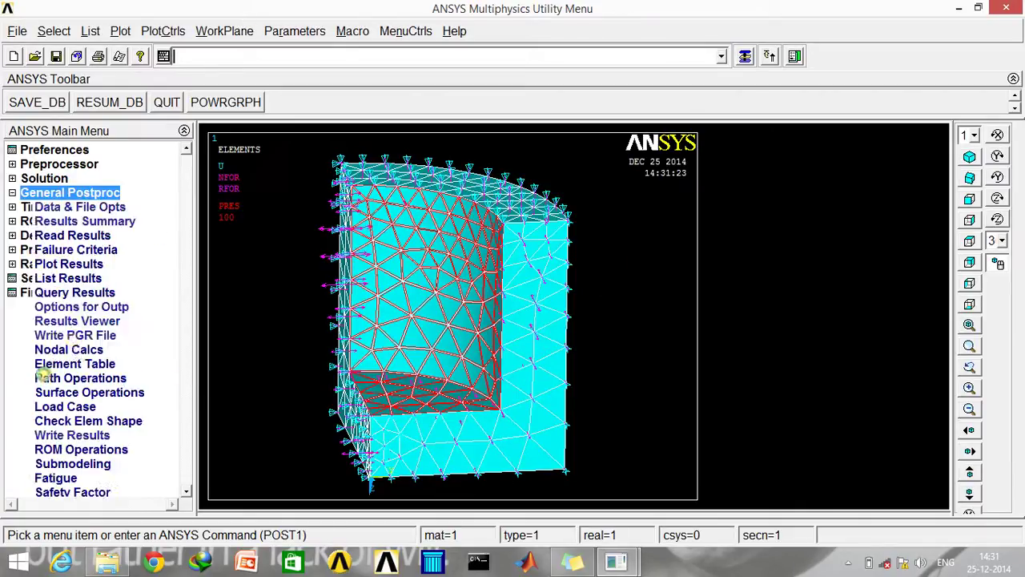
{"action": "left_click", "coordinate": [68, 263]}
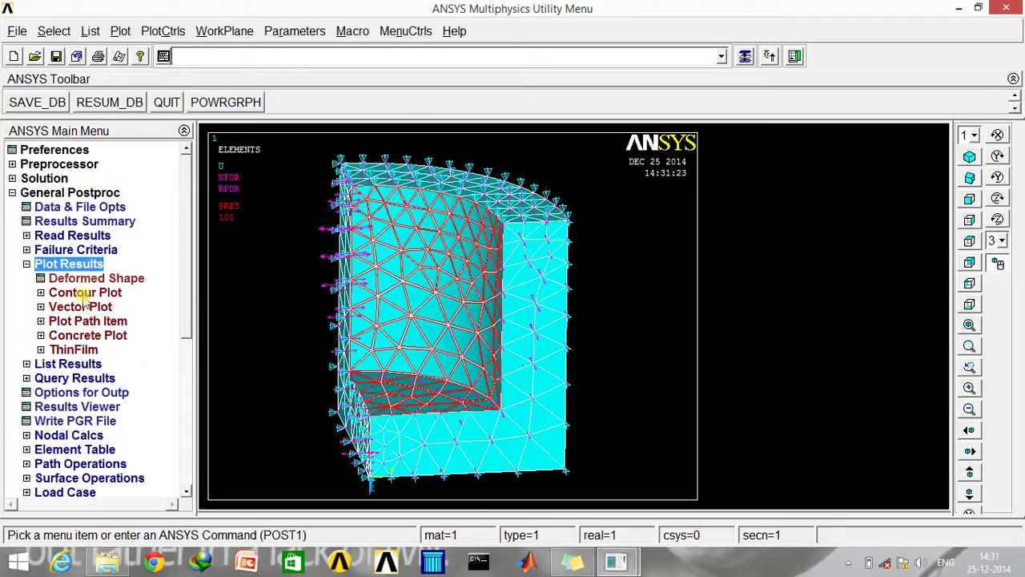
{"action": "left_click", "coordinate": [83, 293]}
{"action": "left_click", "coordinate": [100, 320]}
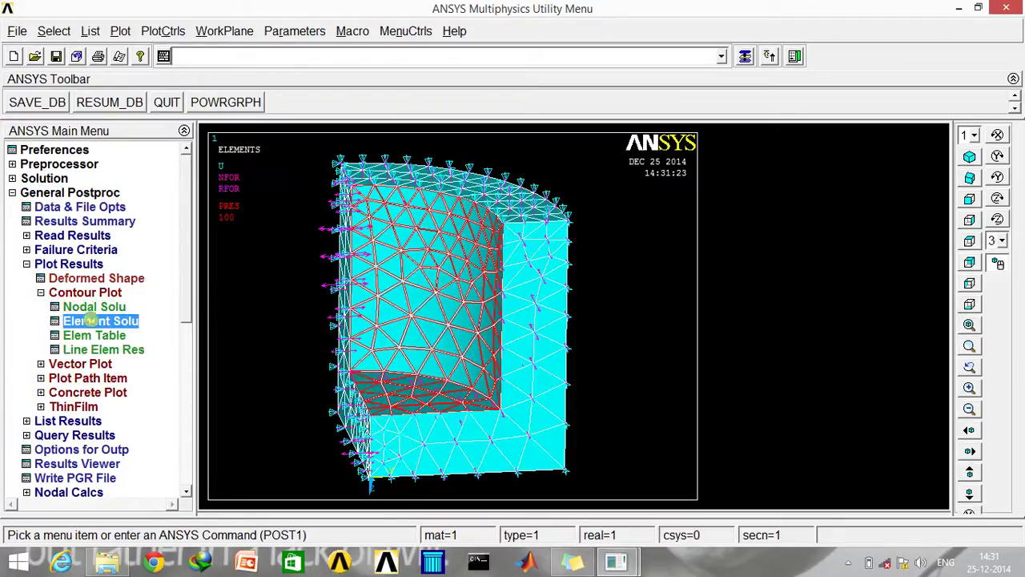
{"action": "double_click", "coordinate": [376, 145]}
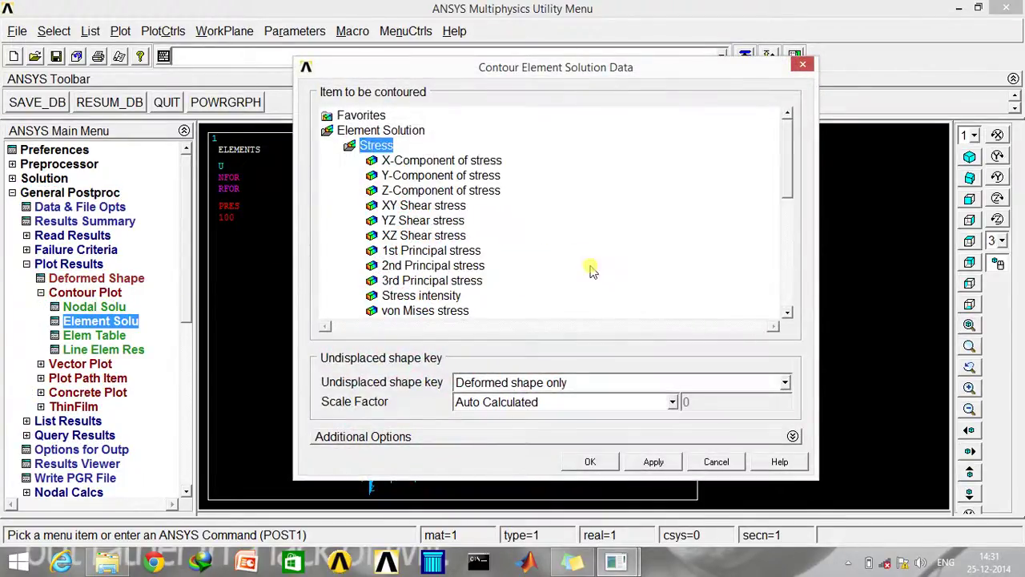
{"action": "left_click_drag", "start_coordinate": [791, 182], "coordinate": [790, 208]}
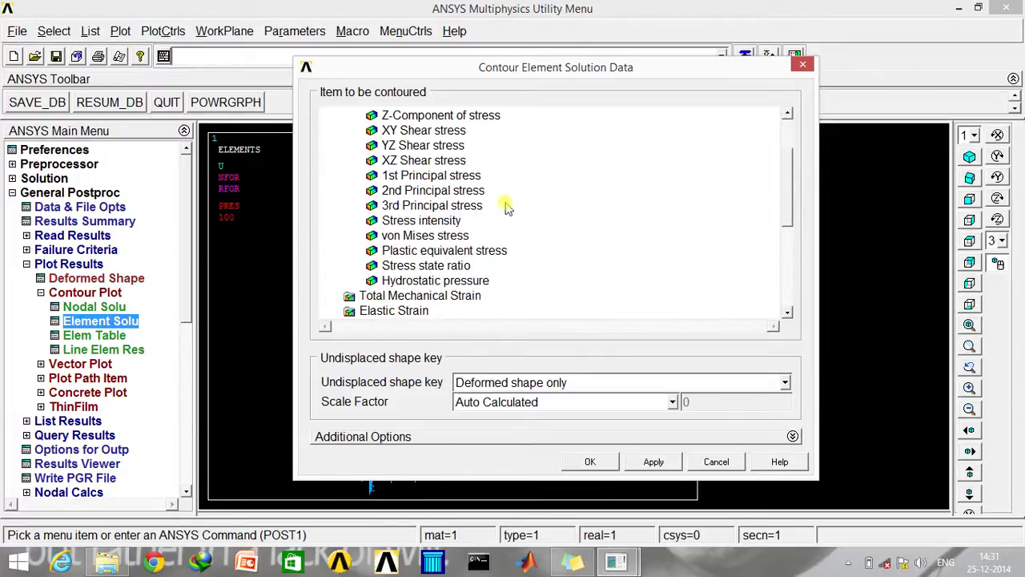
{"action": "left_click", "coordinate": [459, 235]}
{"action": "left_click", "coordinate": [589, 461]}
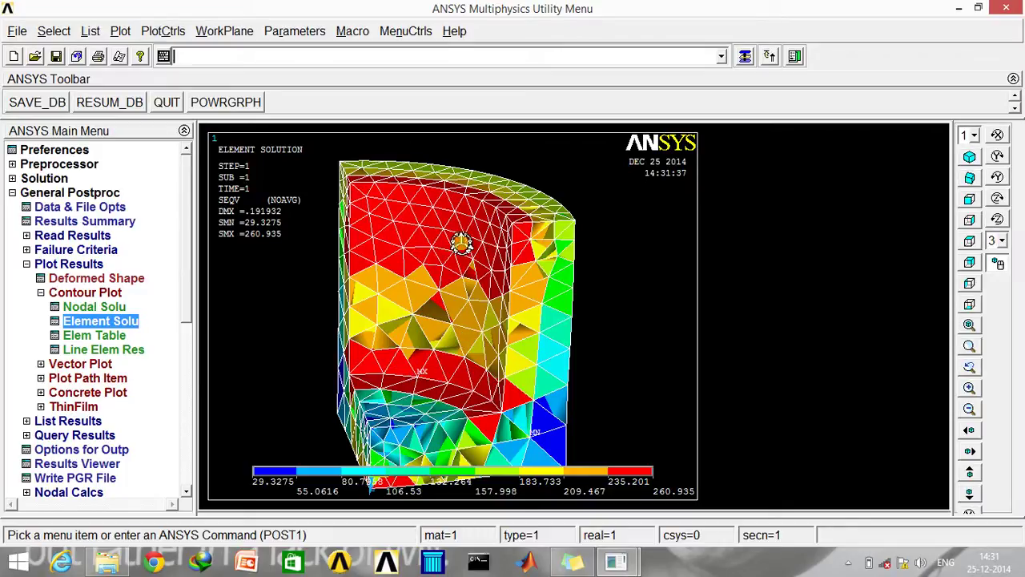
{"action": "right_click_drag", "start_coordinate": [460, 240], "coordinate": [624, 278], "text": "ctrl"}
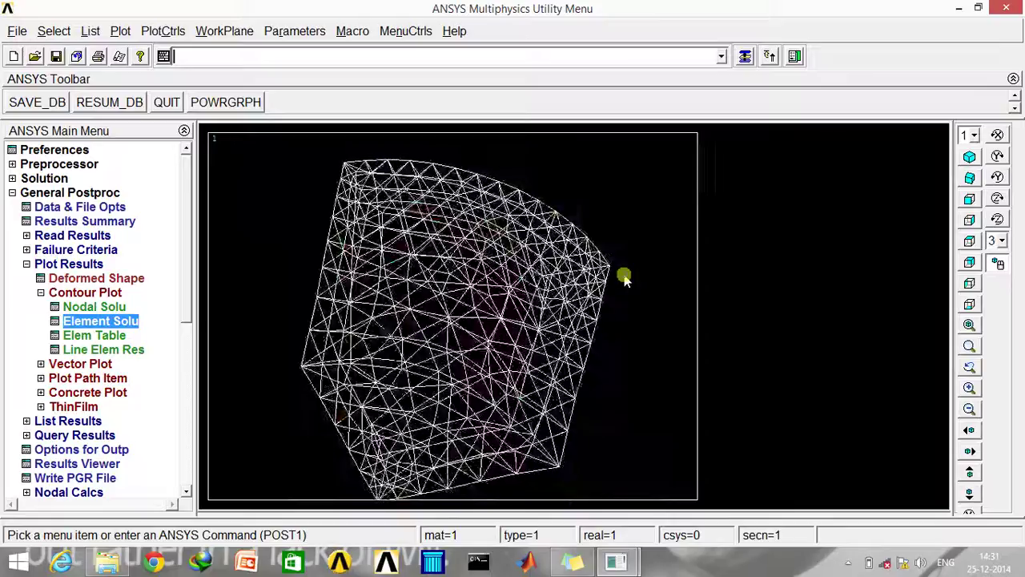
Animate the deformed-result von Mises stress (SEQV) over 10 frames, then stop and close the controller.
{"action": "left_click", "coordinate": [163, 31]}
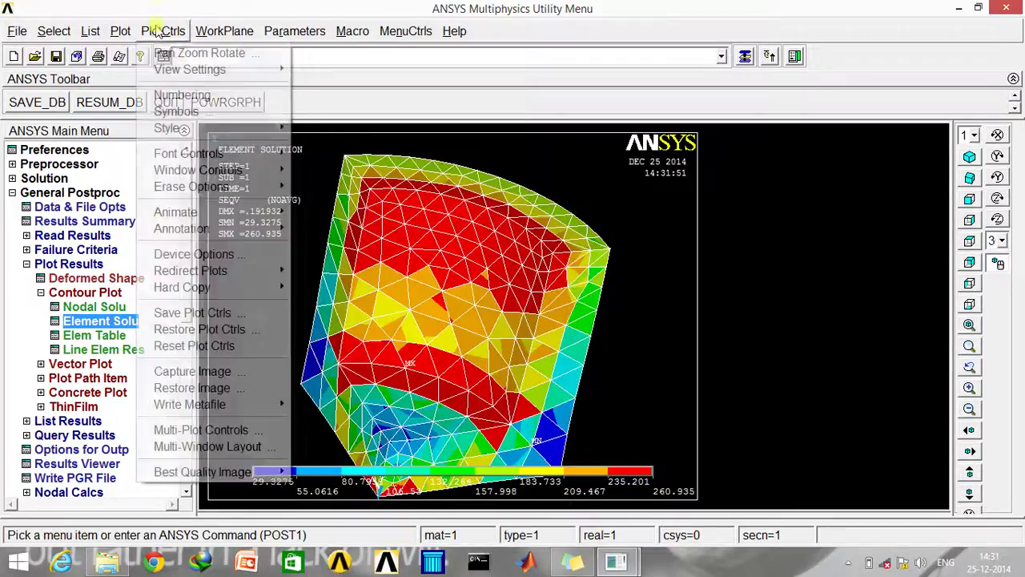
{"action": "mouse_move", "coordinate": [195, 212]}
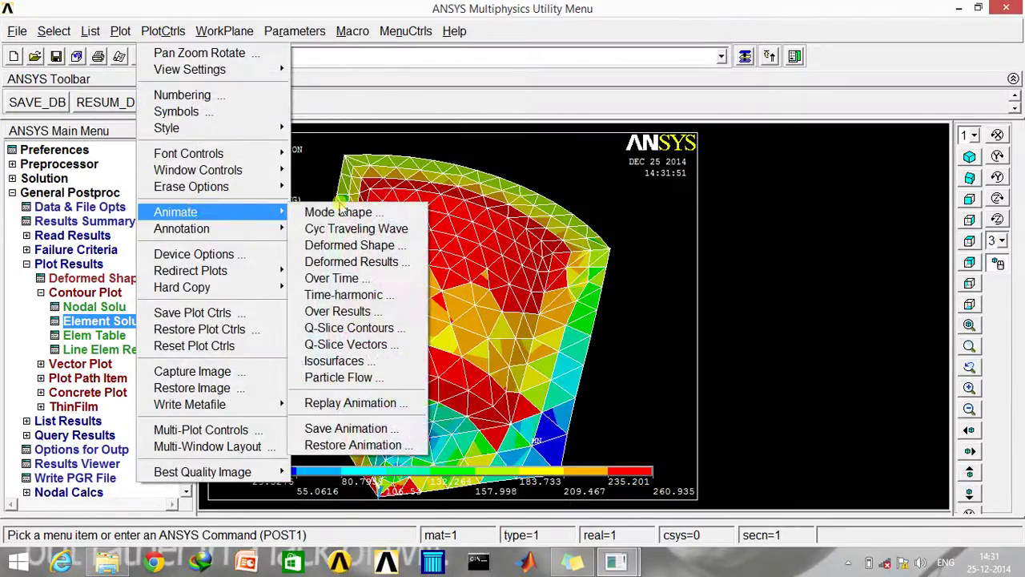
{"action": "left_click", "coordinate": [331, 257]}
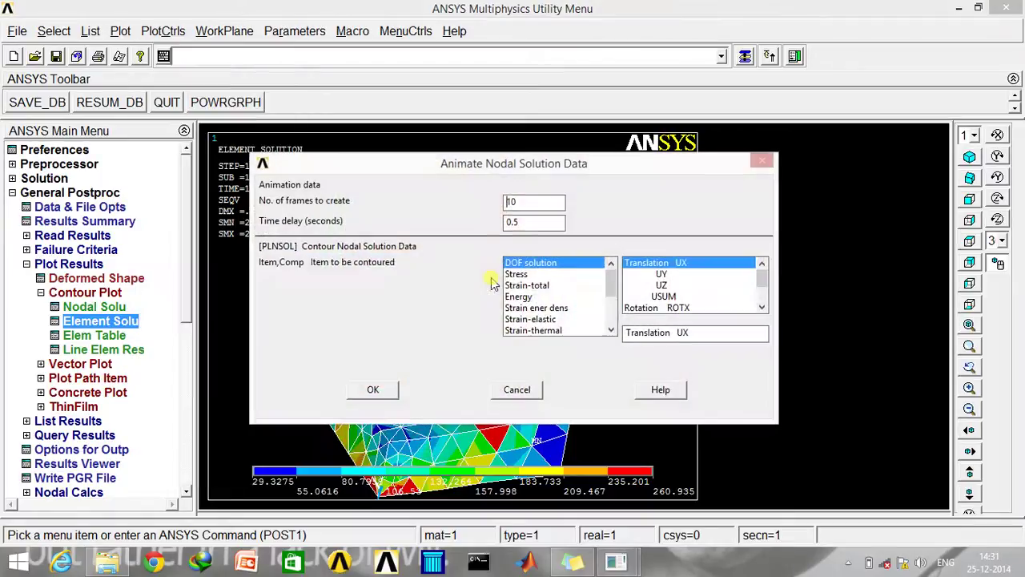
{"action": "left_click", "coordinate": [555, 274]}
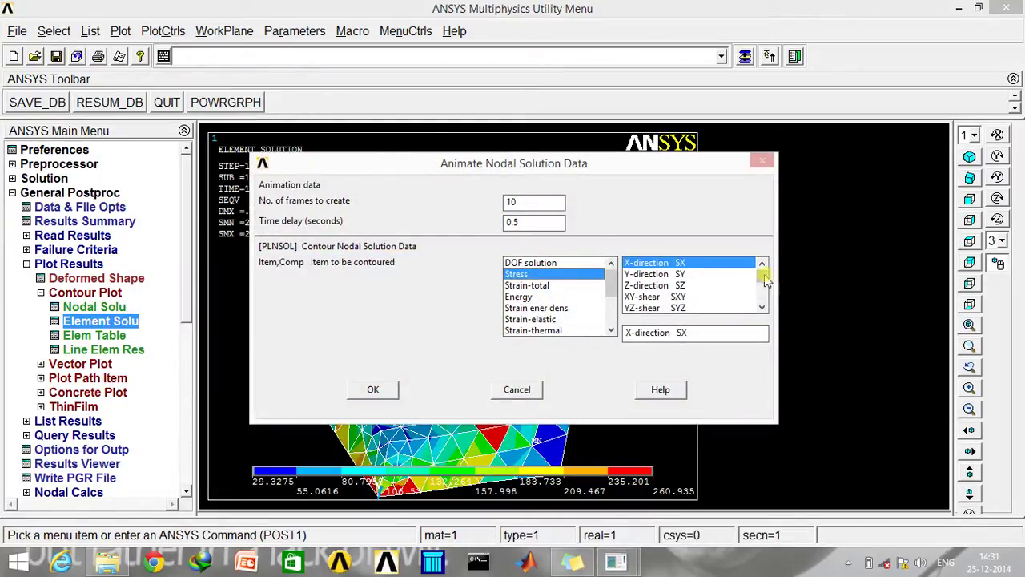
{"action": "scroll", "coordinate": [767, 285], "scroll_direction": "down", "scroll_amount": 3}
{"action": "left_click", "coordinate": [671, 285]}
{"action": "left_click", "coordinate": [663, 274]}
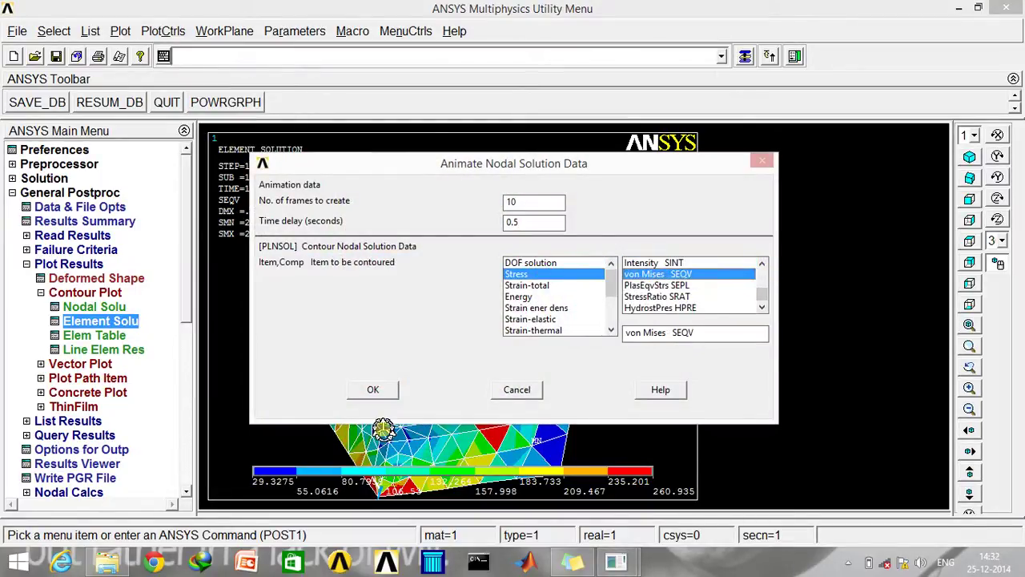
{"action": "left_click", "coordinate": [372, 389]}
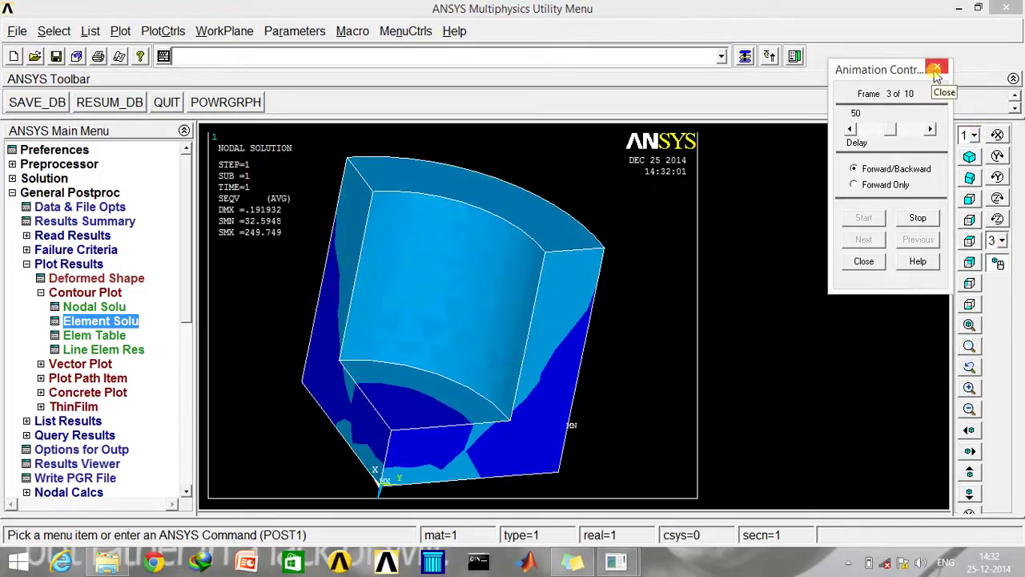
{"action": "left_click", "coordinate": [917, 218]}
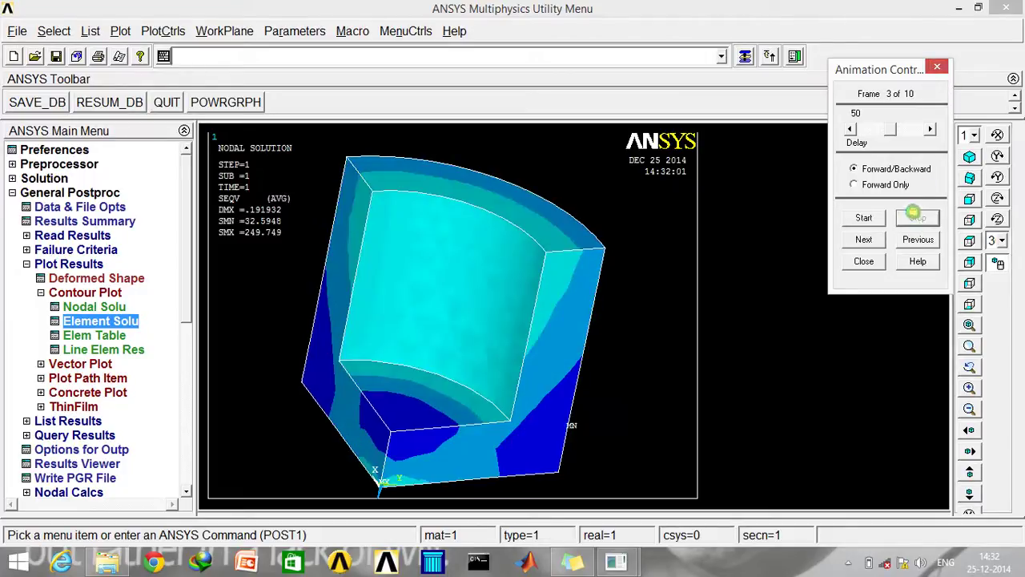
{"action": "left_click", "coordinate": [861, 262]}
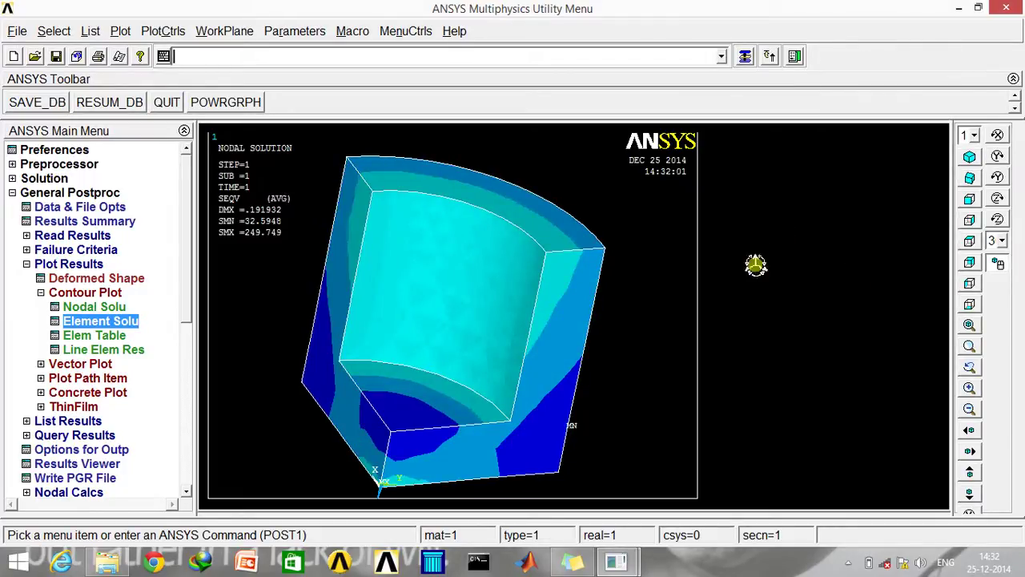
Rotate to a side view and replay the von Mises stress animation, stopping at frame 6 of 10.
{"action": "right_click_drag", "start_coordinate": [386, 356], "coordinate": [357, 320], "text": "ctrl"}
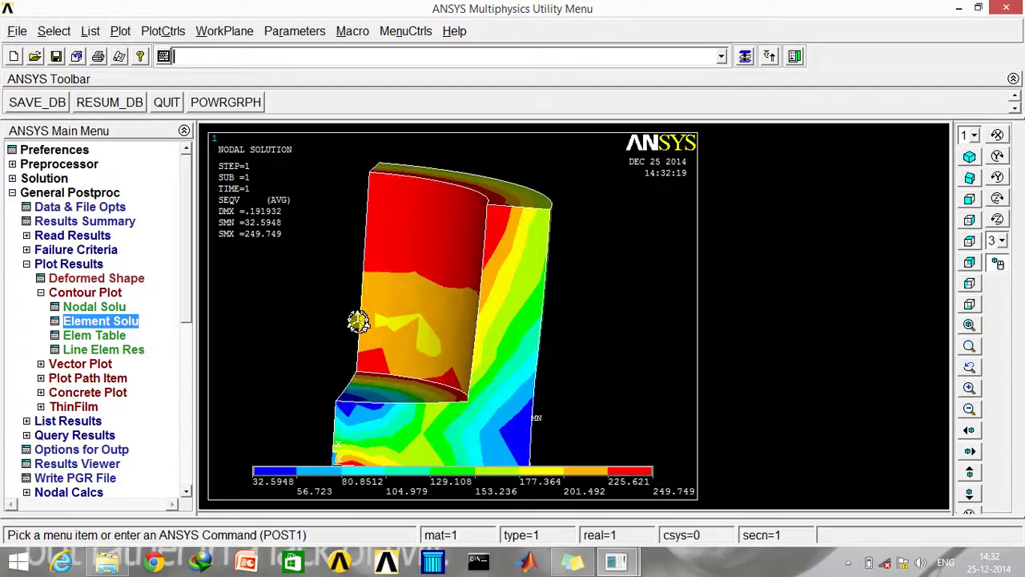
{"action": "left_click", "coordinate": [165, 30]}
{"action": "mouse_move", "coordinate": [200, 133]}
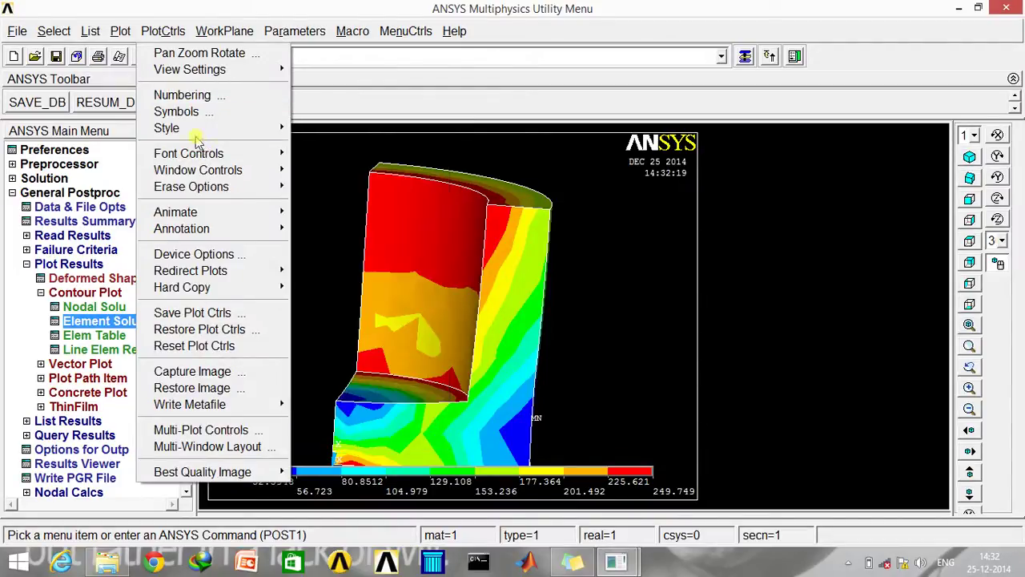
{"action": "mouse_move", "coordinate": [217, 213]}
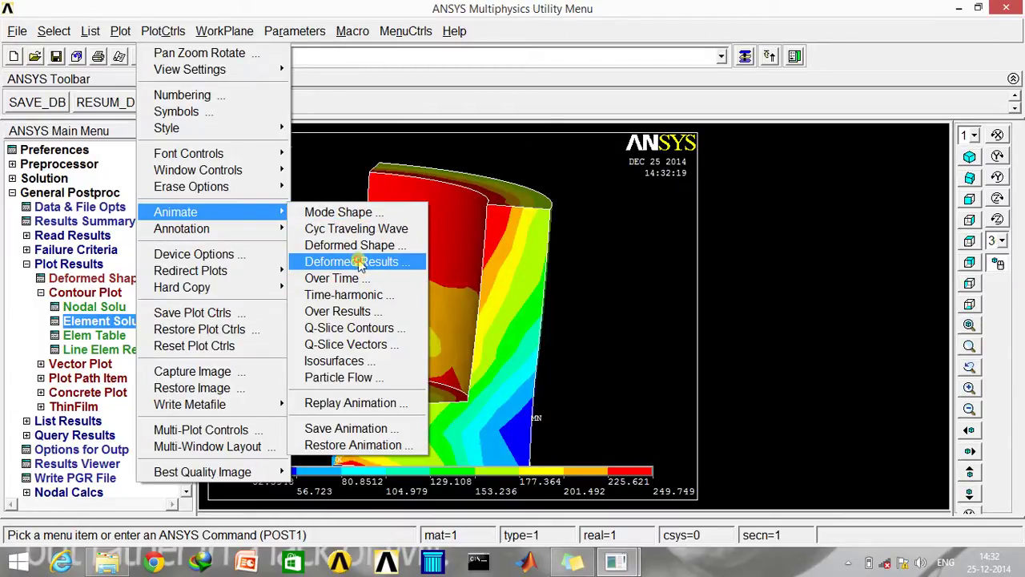
{"action": "left_click", "coordinate": [358, 261]}
{"action": "left_click", "coordinate": [383, 391]}
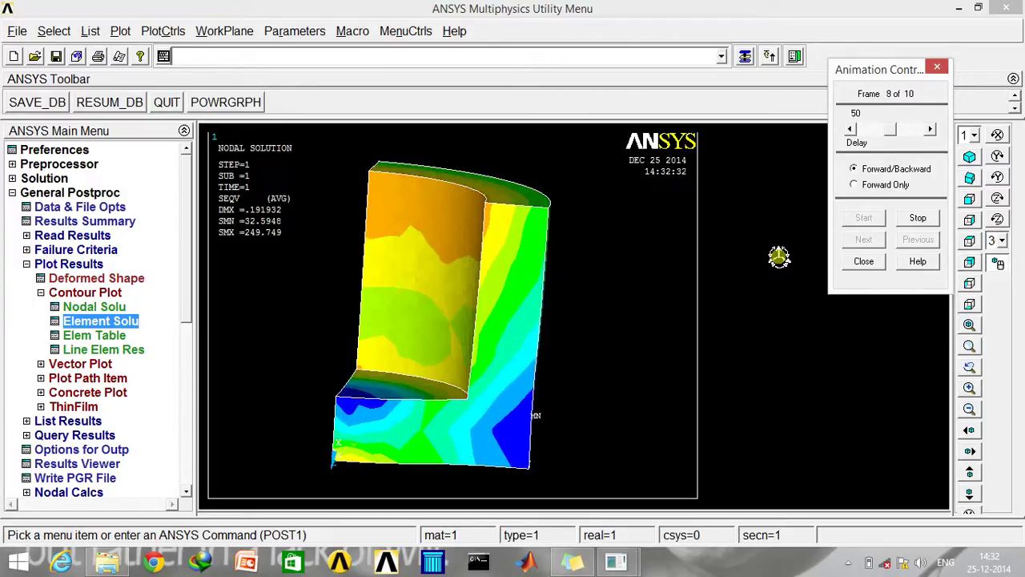
{"action": "left_click", "coordinate": [917, 218]}
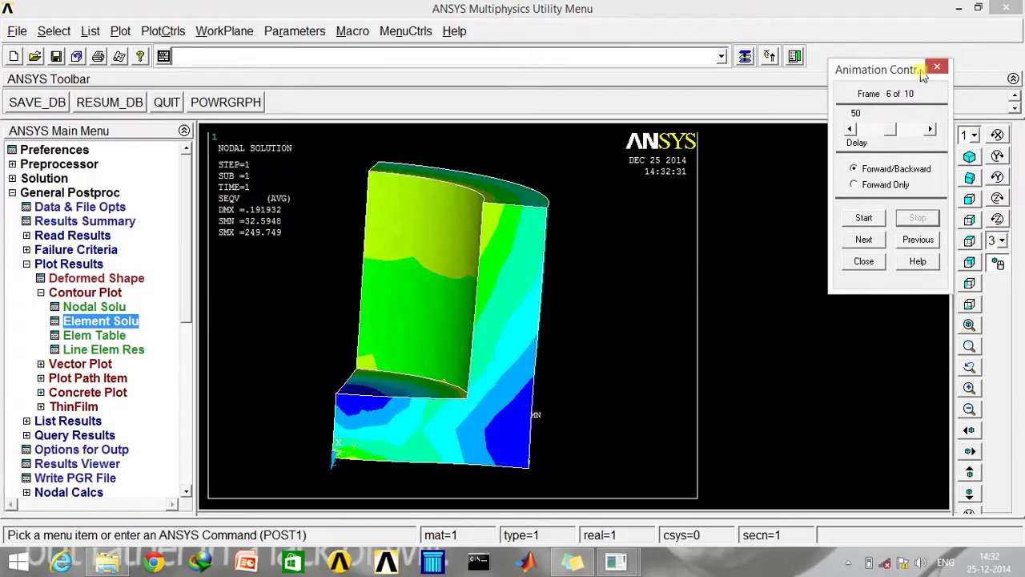